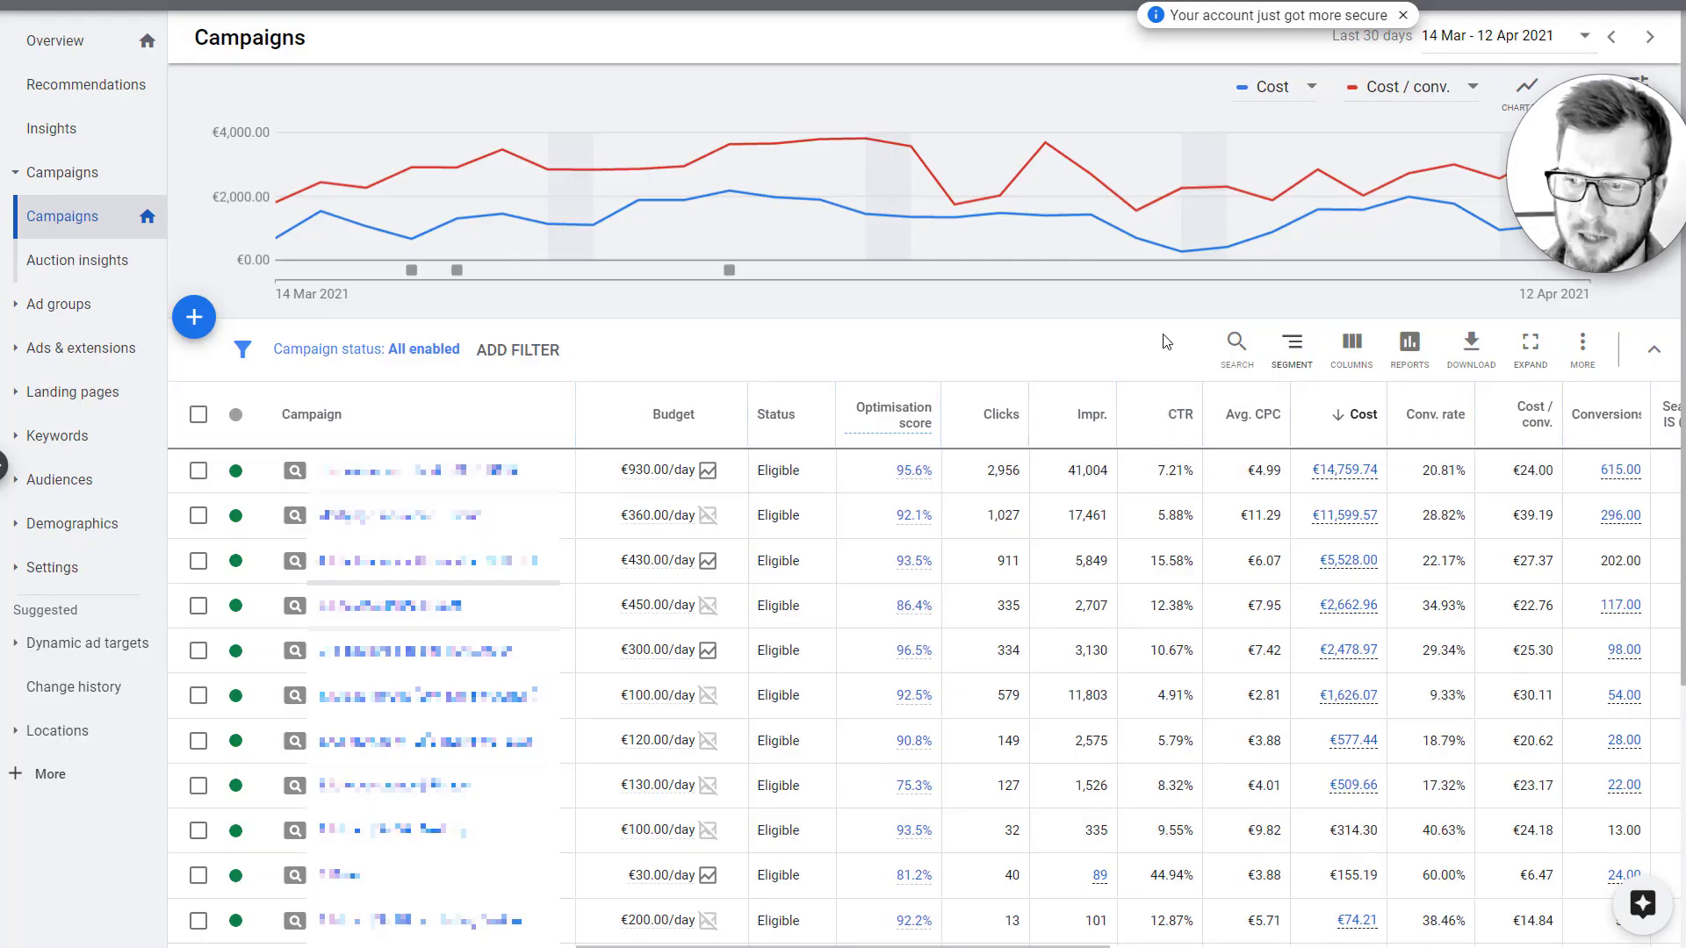
{"action": "scroll", "coordinate": [1164, 341], "scroll_direction": "down", "scroll_amount": 5}
{"action": "left_click_drag", "start_coordinate": [1057, 798], "coordinate": [1291, 827]}
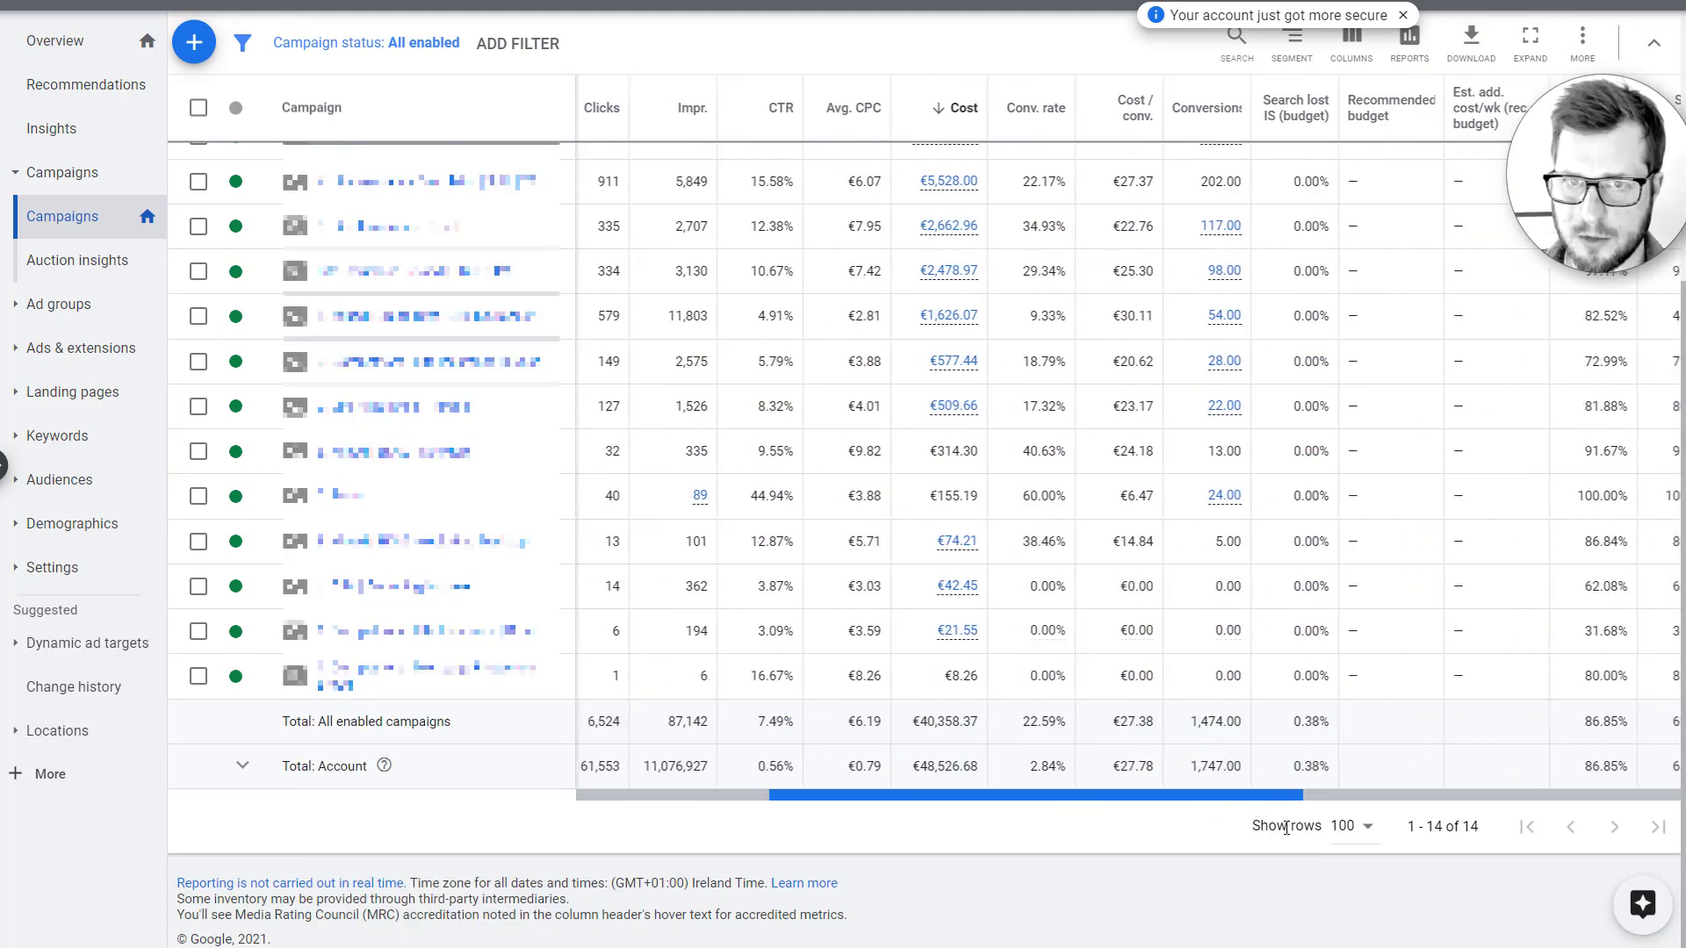
{"action": "mouse_move", "coordinate": [1291, 799]}
{"action": "left_mouse_down"}
{"action": "mouse_move", "coordinate": [1195, 848]}
{"action": "mouse_move", "coordinate": [1159, 843]}
{"action": "left_mouse_up"}
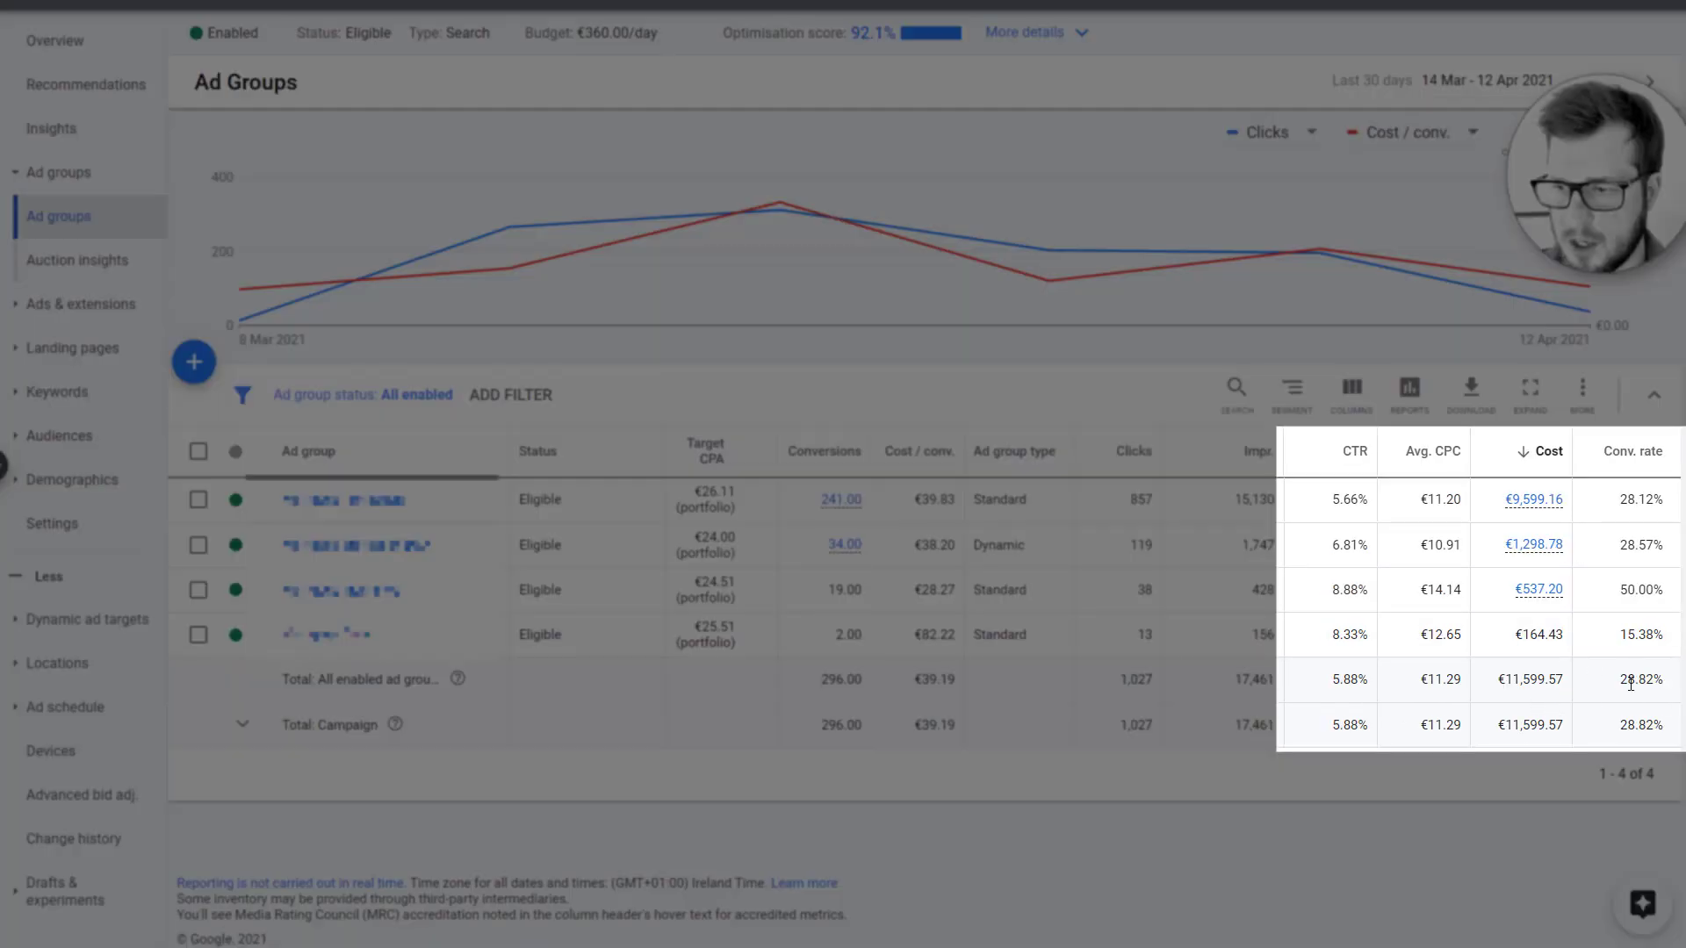
Step: Highlight the 28.82% conversion rate total in the ad groups table, then deselect it
{"action": "double_click", "coordinate": [1632, 678]}
{"action": "left_click", "coordinate": [1472, 796]}
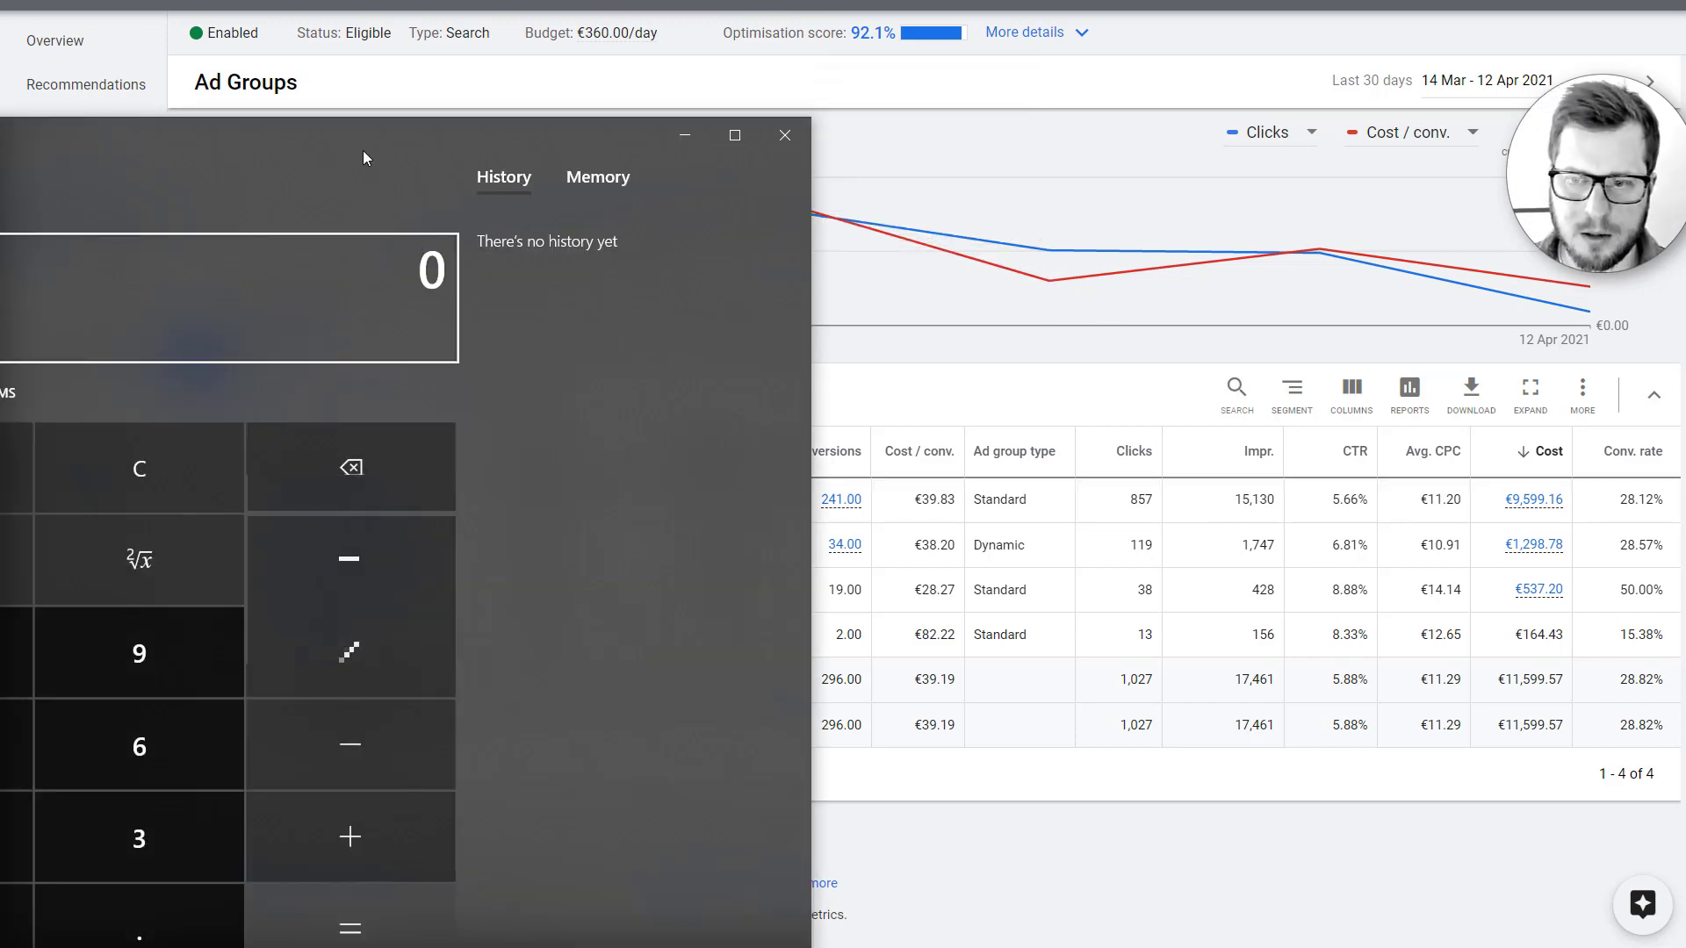
Step: Position the calculator over the ad groups and compute 100 ÷ 28 ≈ 3.57
{"action": "left_click_drag", "start_coordinate": [368, 159], "coordinate": [1199, 69]}
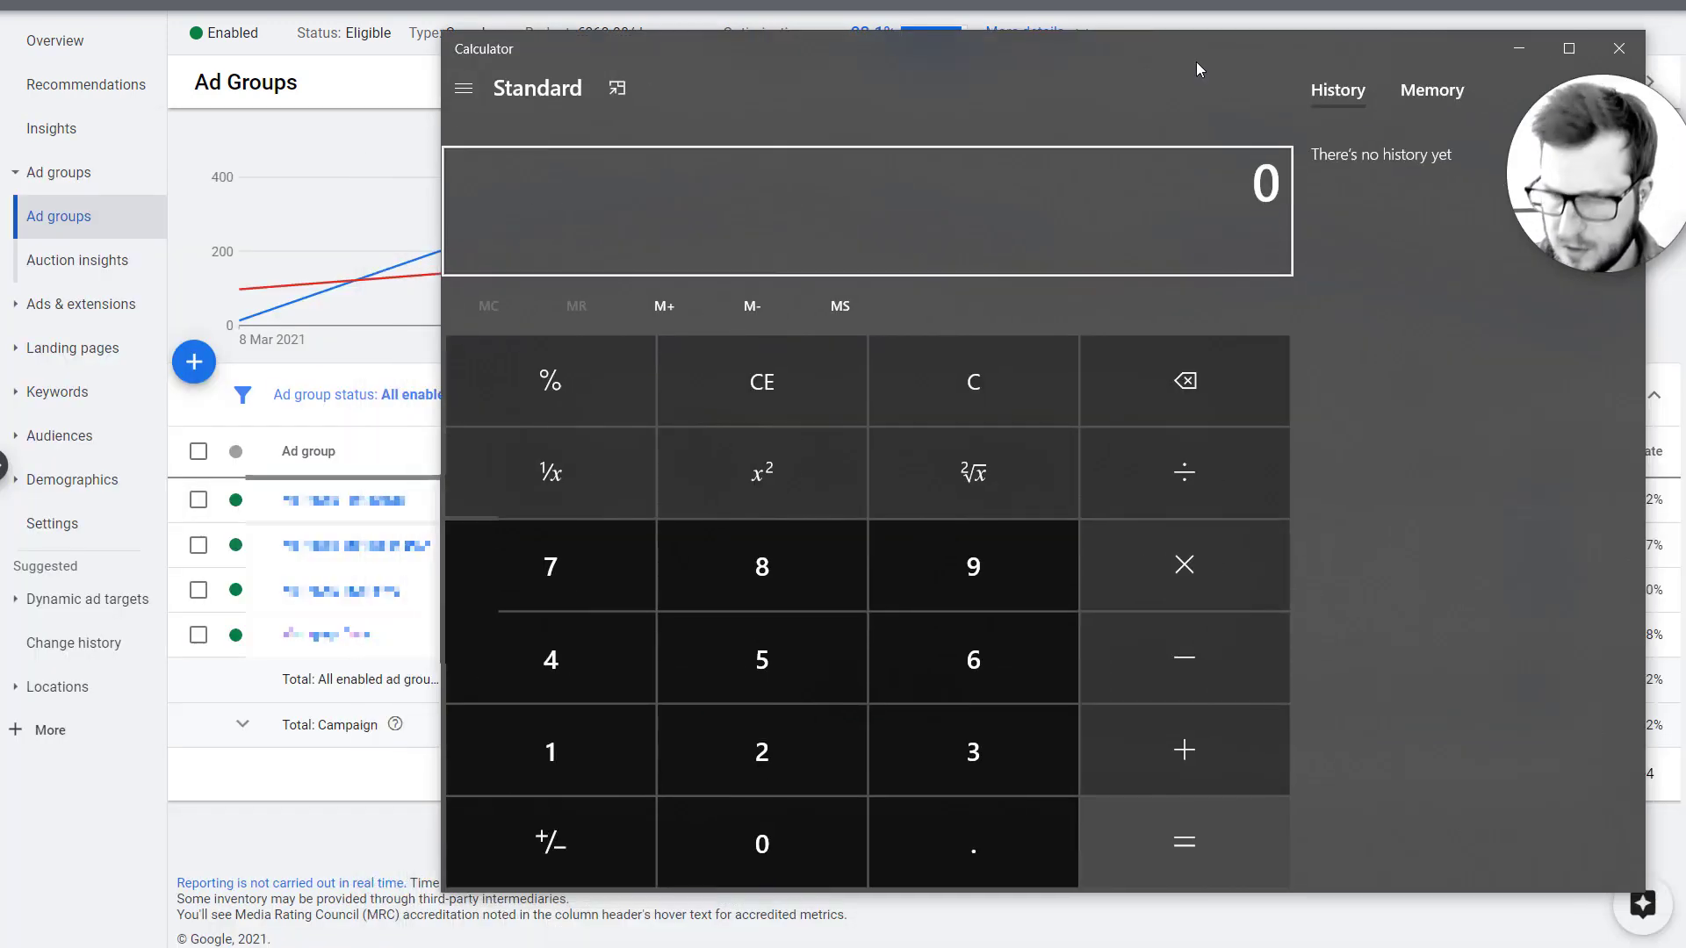
{"action": "type", "text": "100"}
{"action": "key", "text": "slash"}
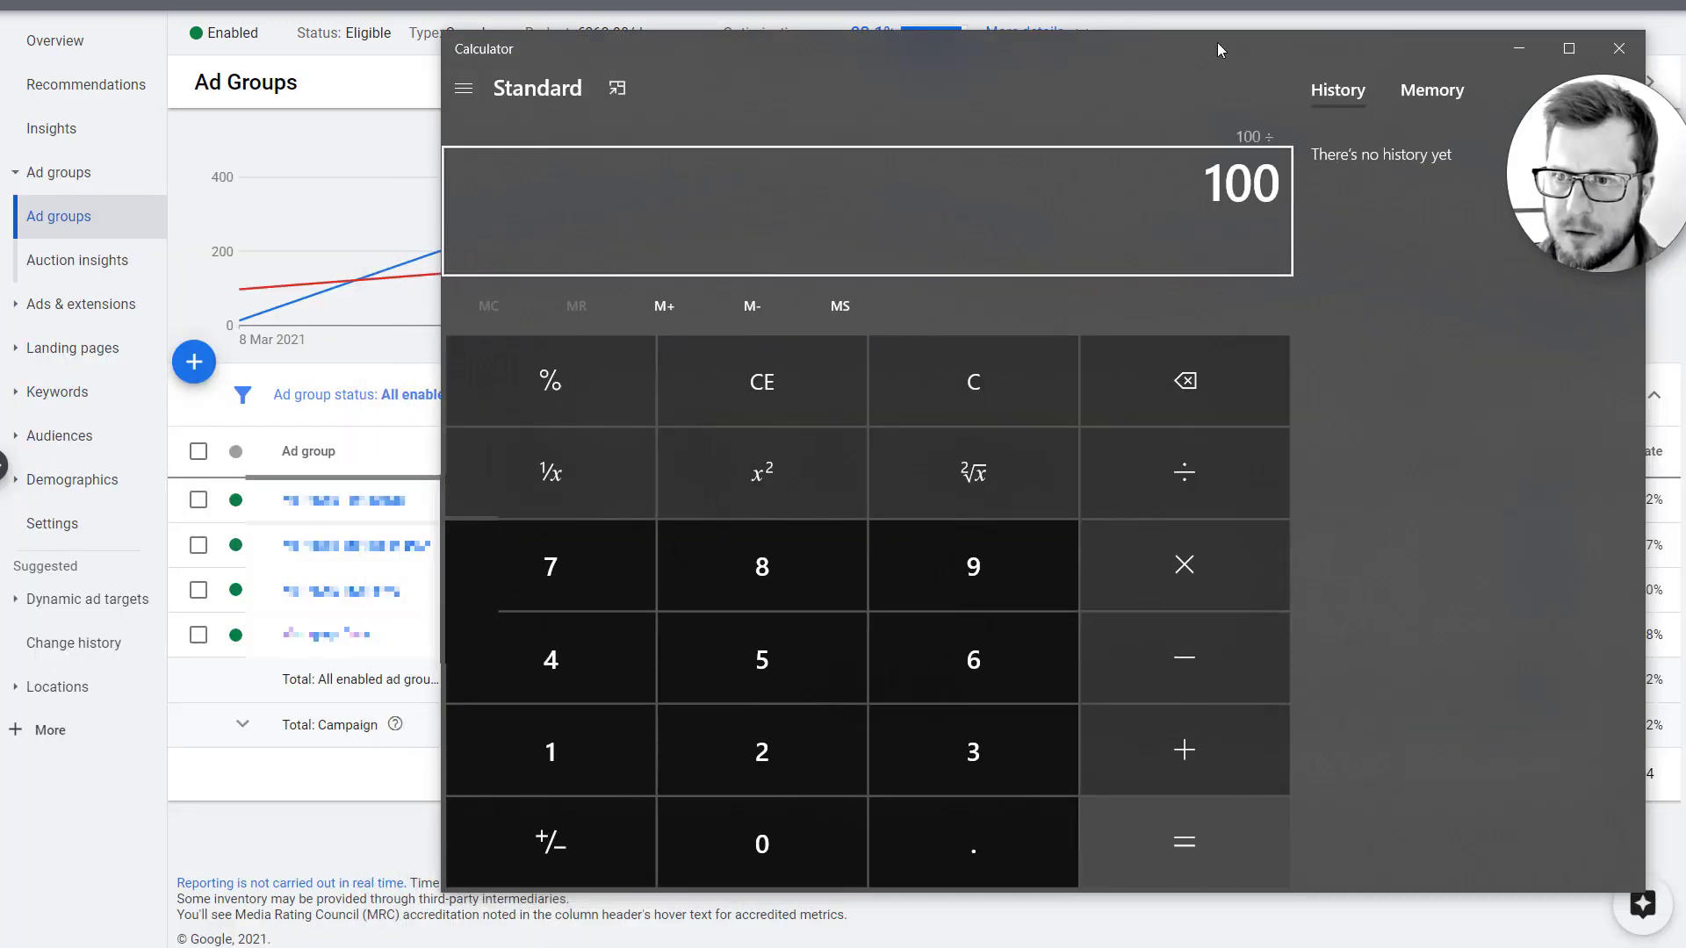
{"action": "mouse_move", "coordinate": [1218, 48]}
{"action": "left_mouse_down"}
{"action": "mouse_move", "coordinate": [679, 122]}
{"action": "mouse_move", "coordinate": [910, 76]}
{"action": "left_mouse_up"}
{"action": "type", "text": "28"}
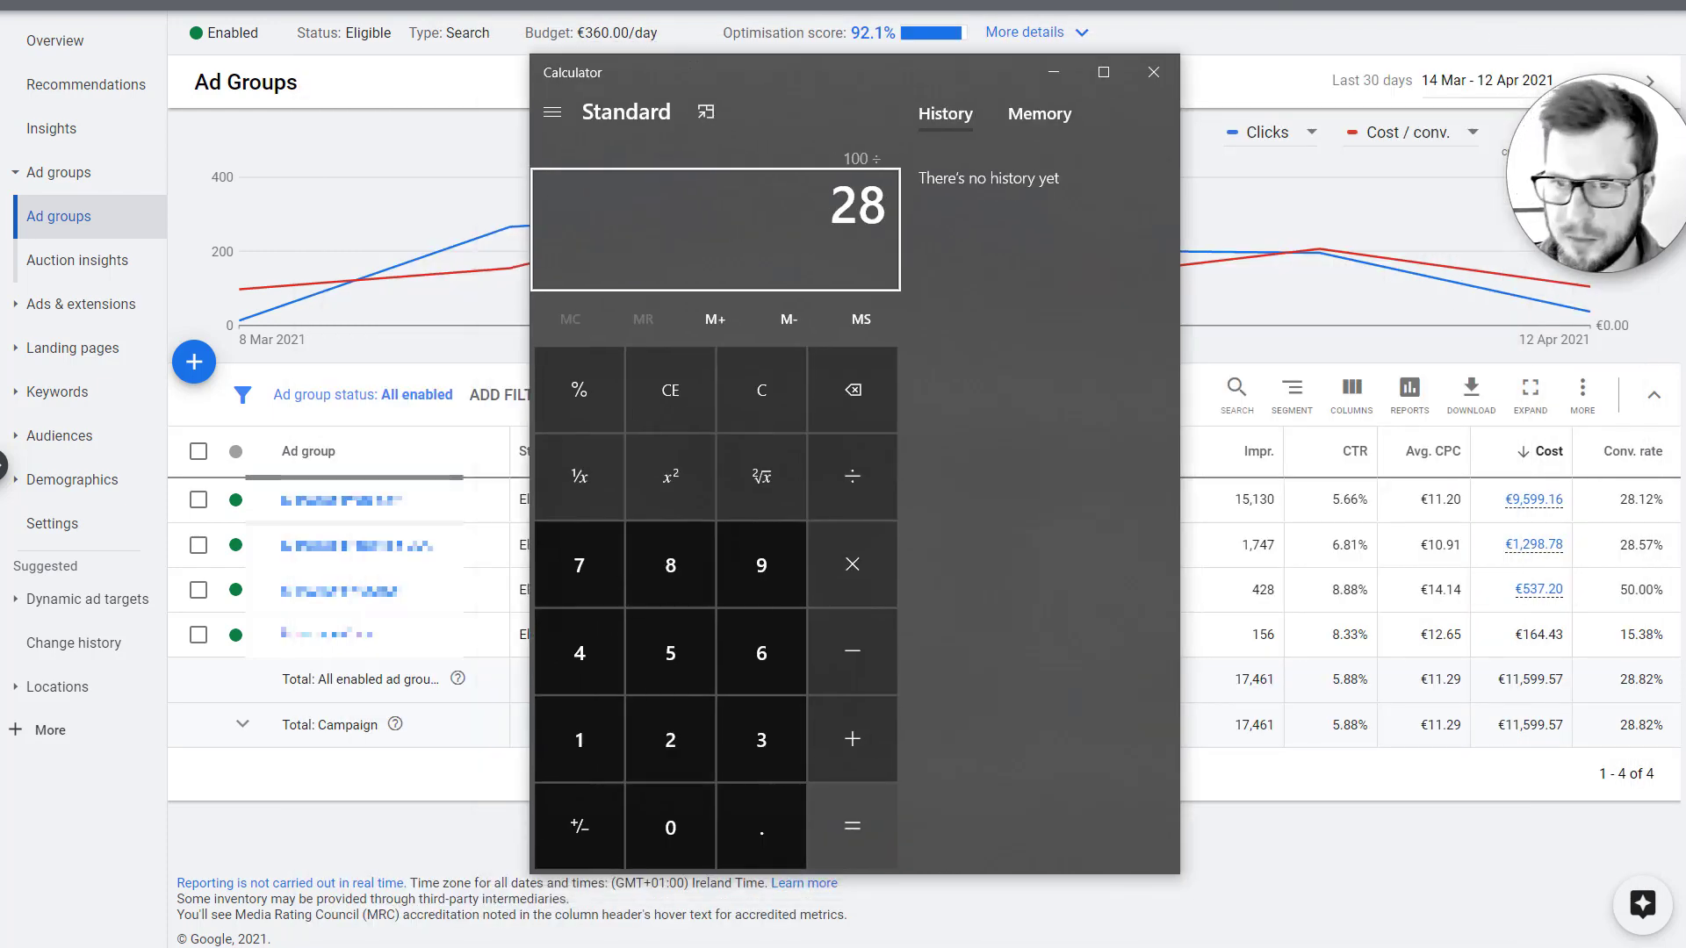
{"action": "type", "text": "."}
{"action": "key", "text": "BackSpace"}
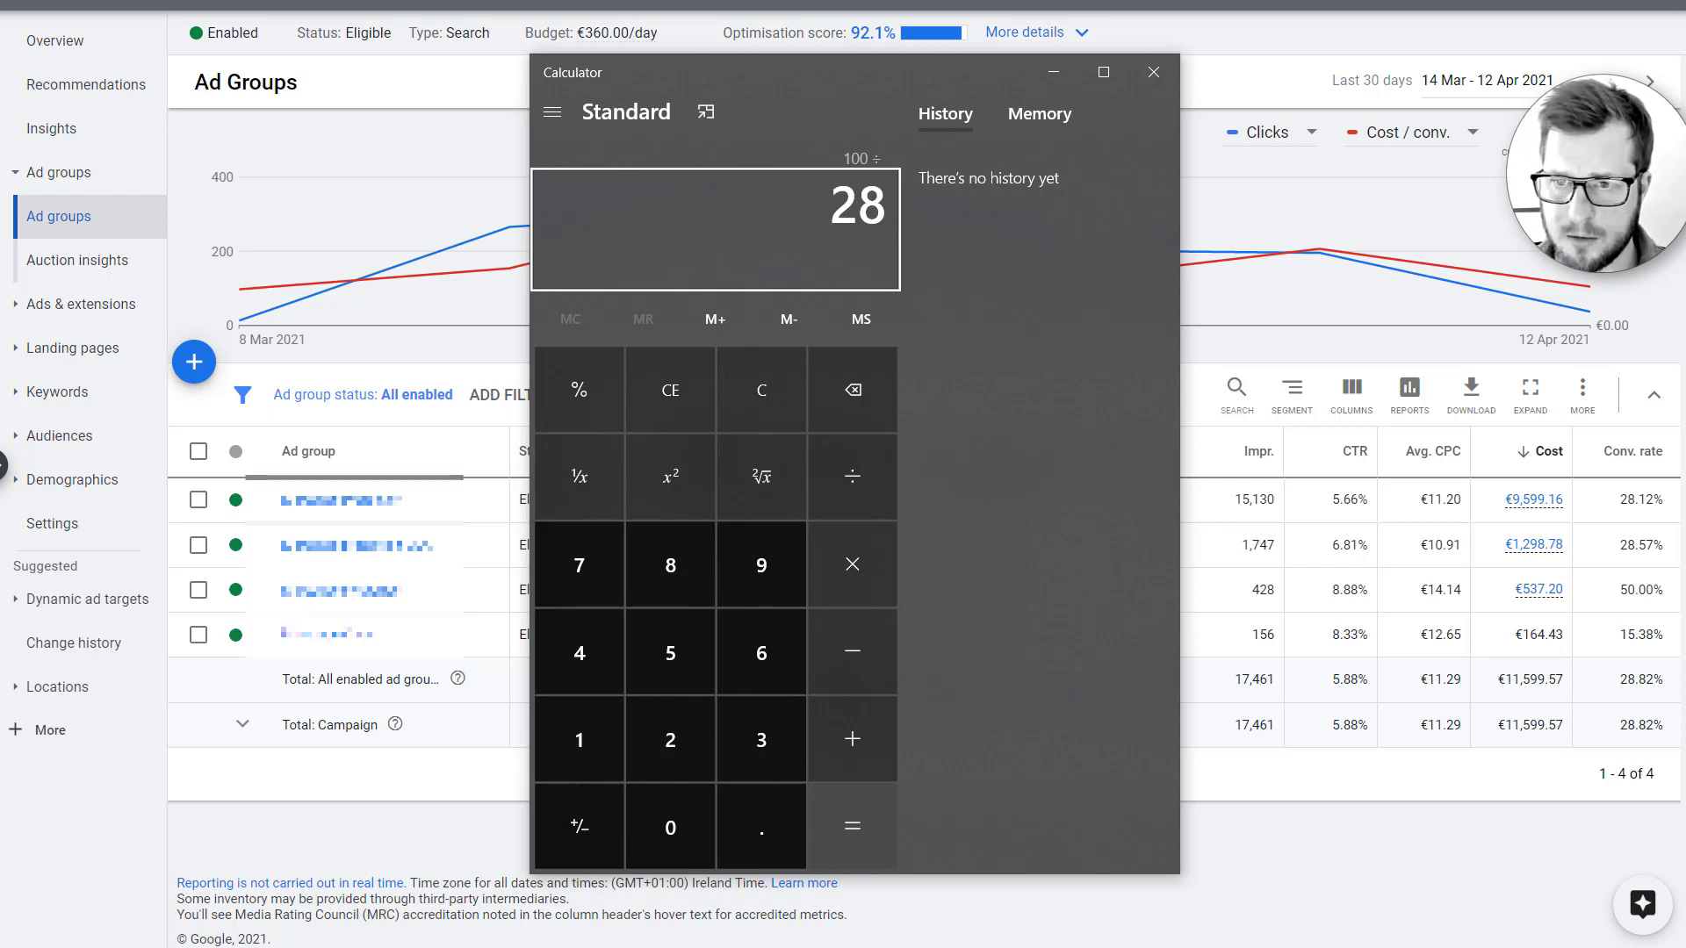
{"action": "key", "text": "Return"}
Step: Clear the display, compute 30 ÷ 4 = 7.5, then minimise the calculator
{"action": "mouse_move", "coordinate": [897, 75]}
{"action": "left_mouse_down"}
{"action": "mouse_move", "coordinate": [967, 546]}
{"action": "mouse_move", "coordinate": [889, 148]}
{"action": "left_mouse_up"}
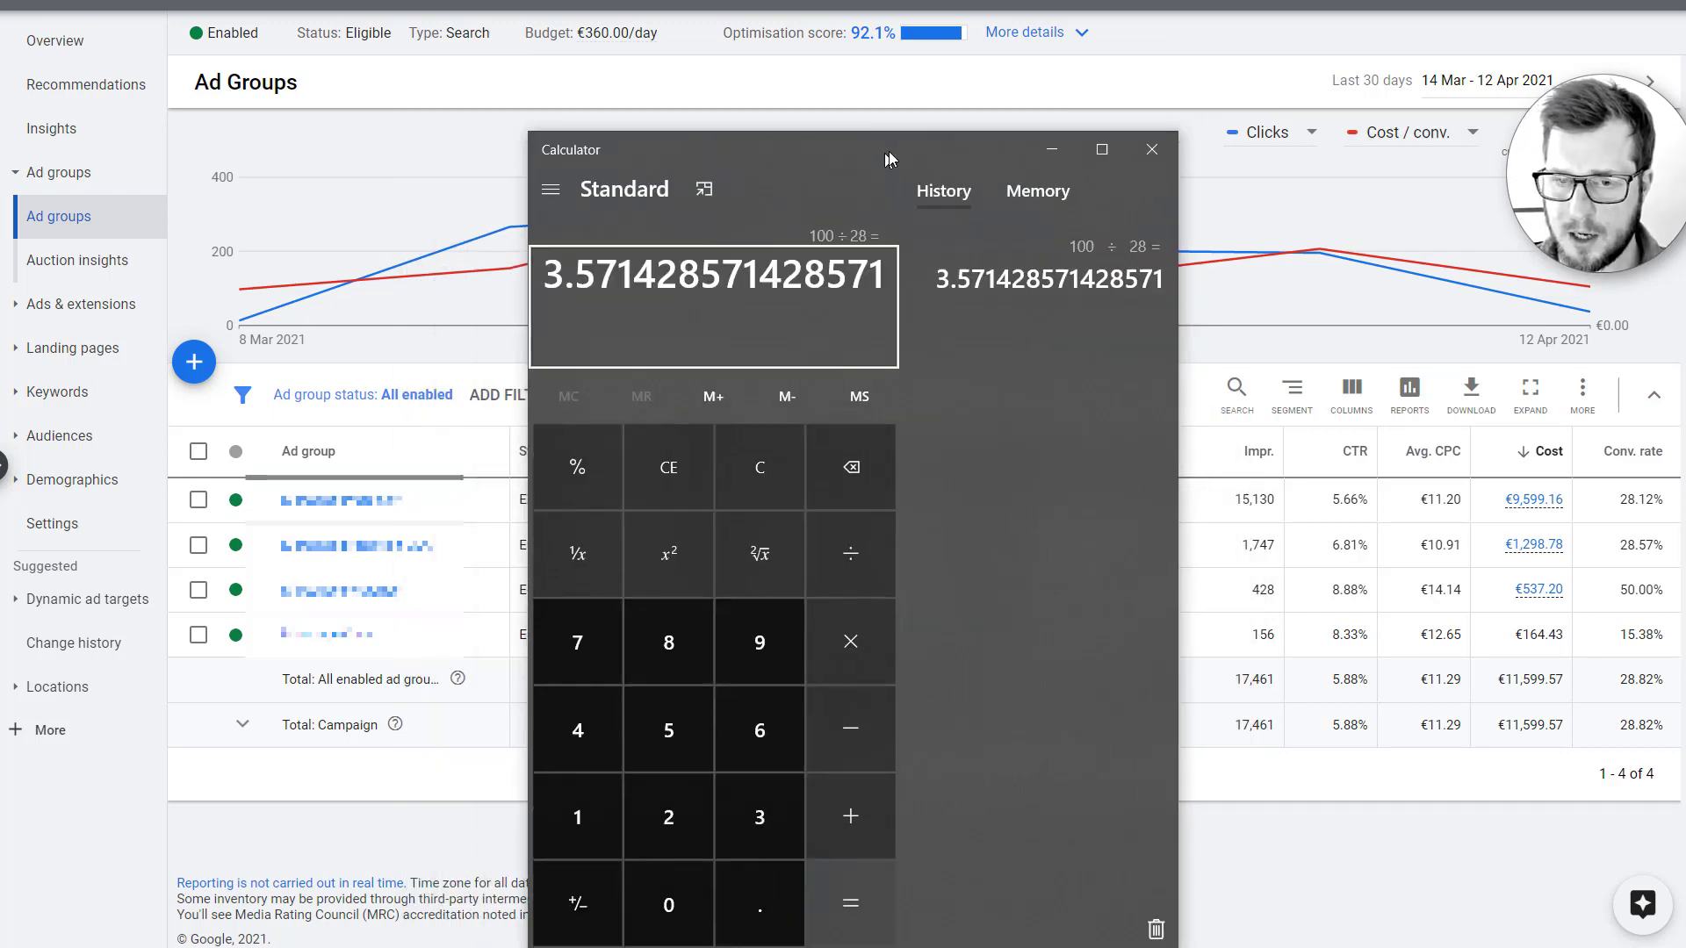
{"action": "left_click", "coordinate": [697, 470]}
{"action": "mouse_move", "coordinate": [884, 144]}
{"action": "left_mouse_down"}
{"action": "mouse_move", "coordinate": [884, 543]}
{"action": "mouse_move", "coordinate": [922, 66]}
{"action": "left_mouse_up"}
{"action": "type", "text": "30/4"}
{"action": "key", "text": "Return"}
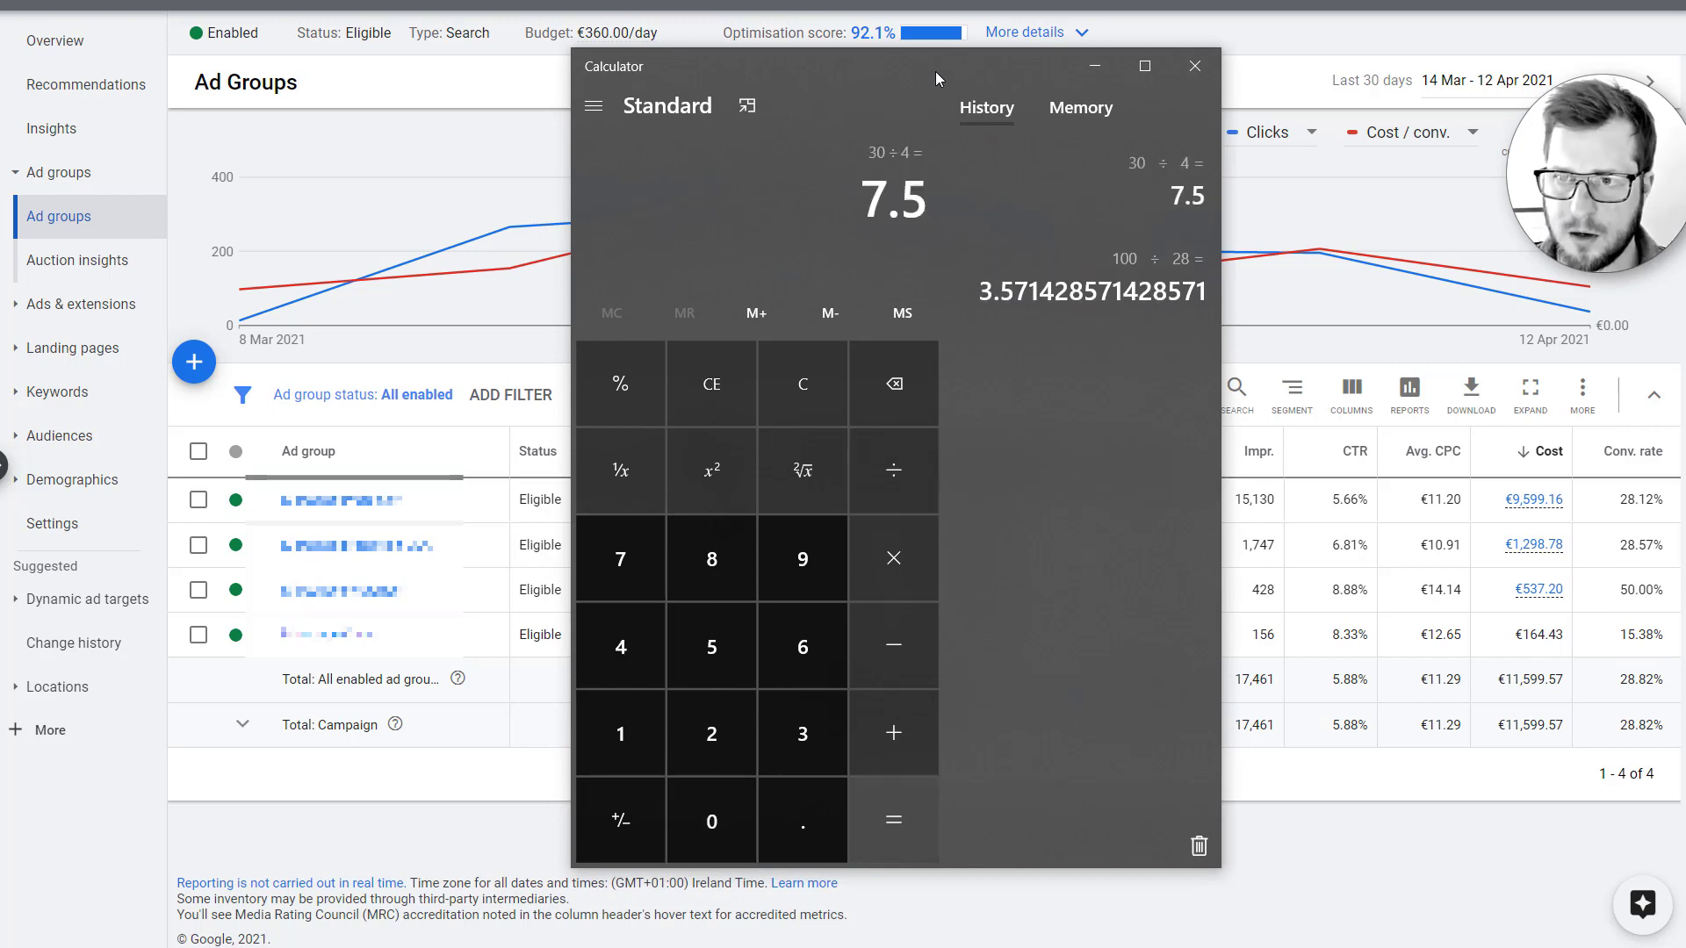
{"action": "mouse_move", "coordinate": [936, 71]}
{"action": "left_mouse_down"}
{"action": "mouse_move", "coordinate": [1243, 689]}
{"action": "mouse_move", "coordinate": [949, 258]}
{"action": "left_mouse_up"}
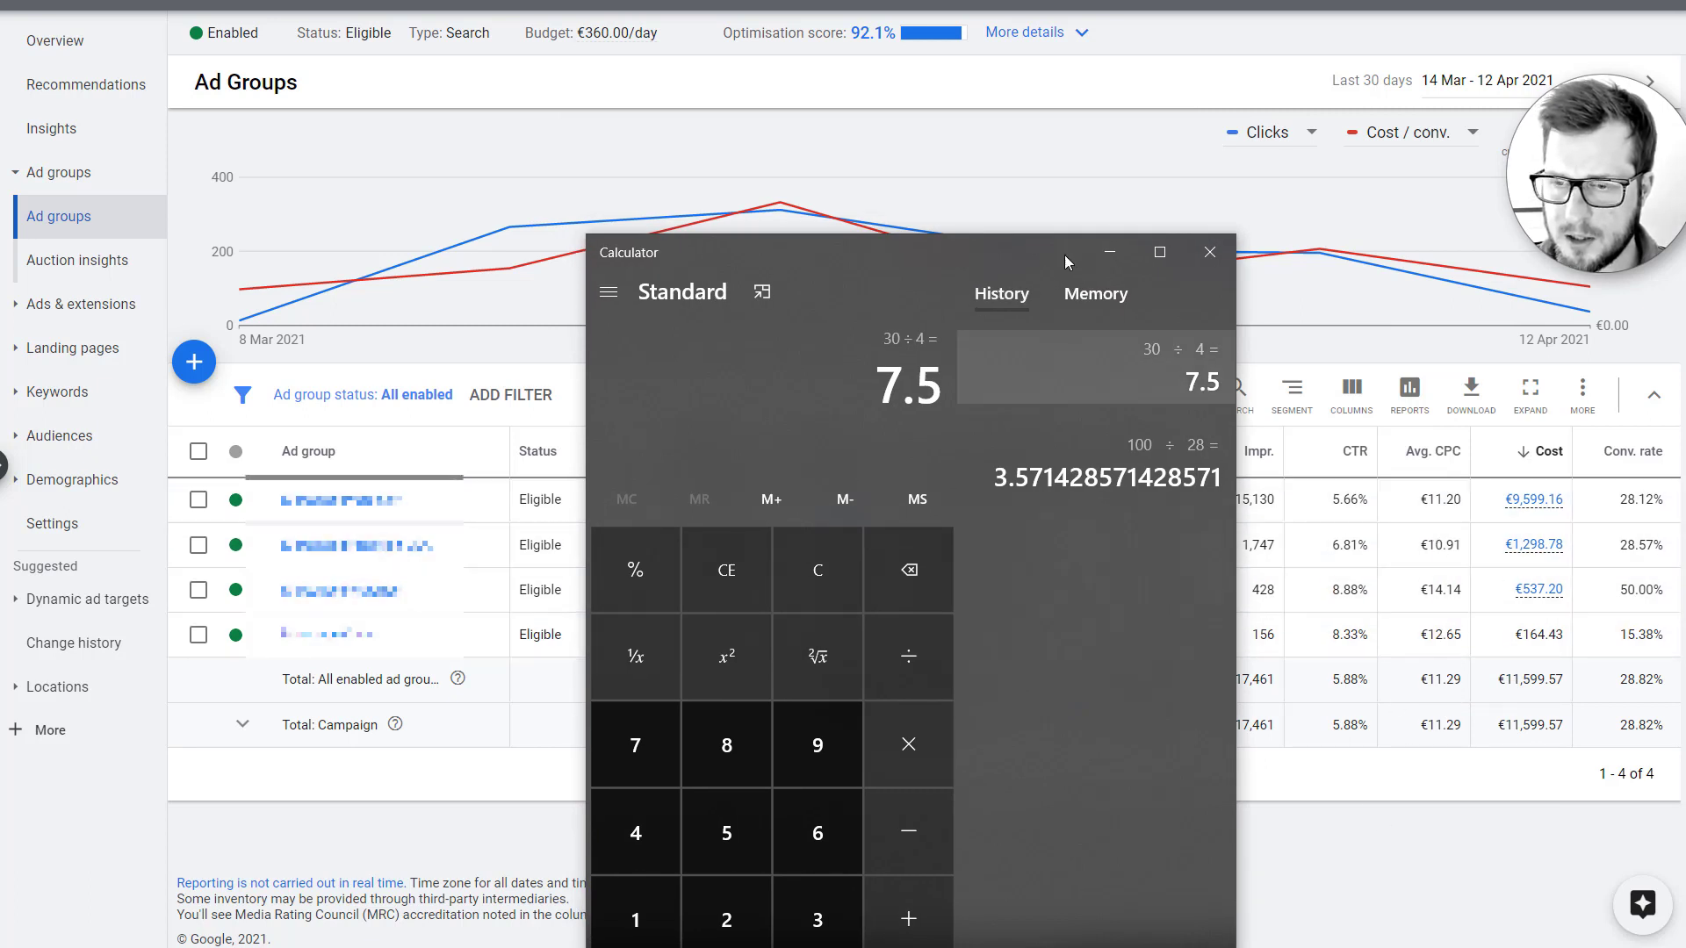
{"action": "mouse_move", "coordinate": [948, 252]}
{"action": "left_mouse_down"}
{"action": "mouse_move", "coordinate": [962, 259]}
{"action": "mouse_move", "coordinate": [959, 92]}
{"action": "left_mouse_up"}
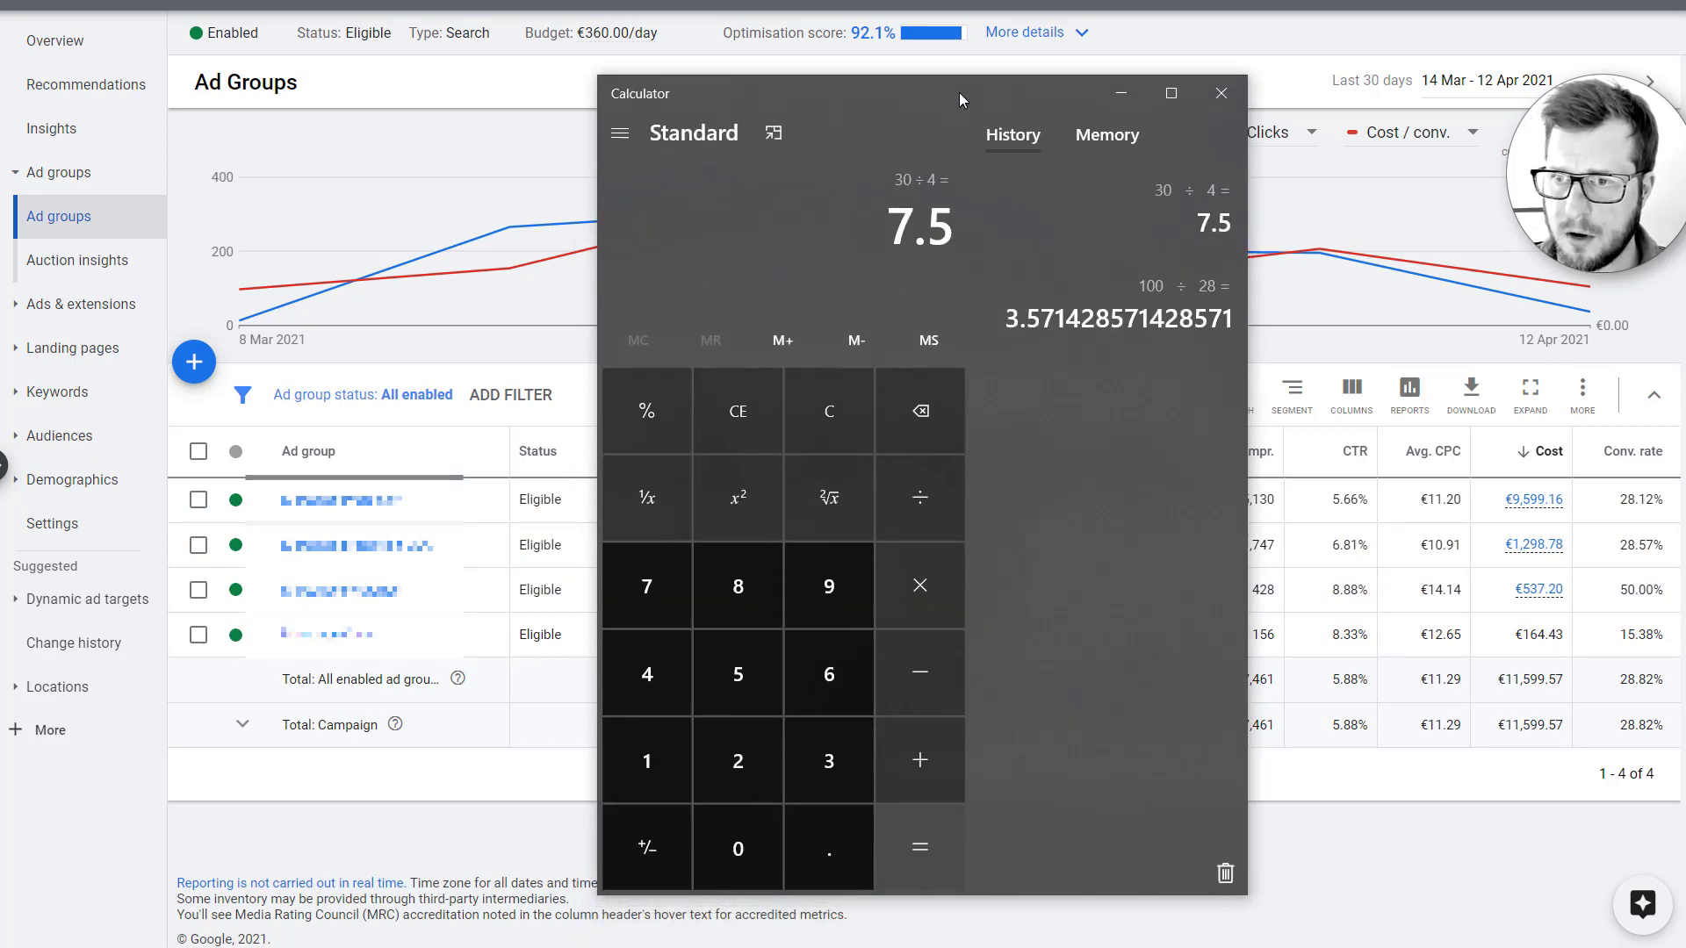
{"action": "left_click", "coordinate": [1121, 94]}
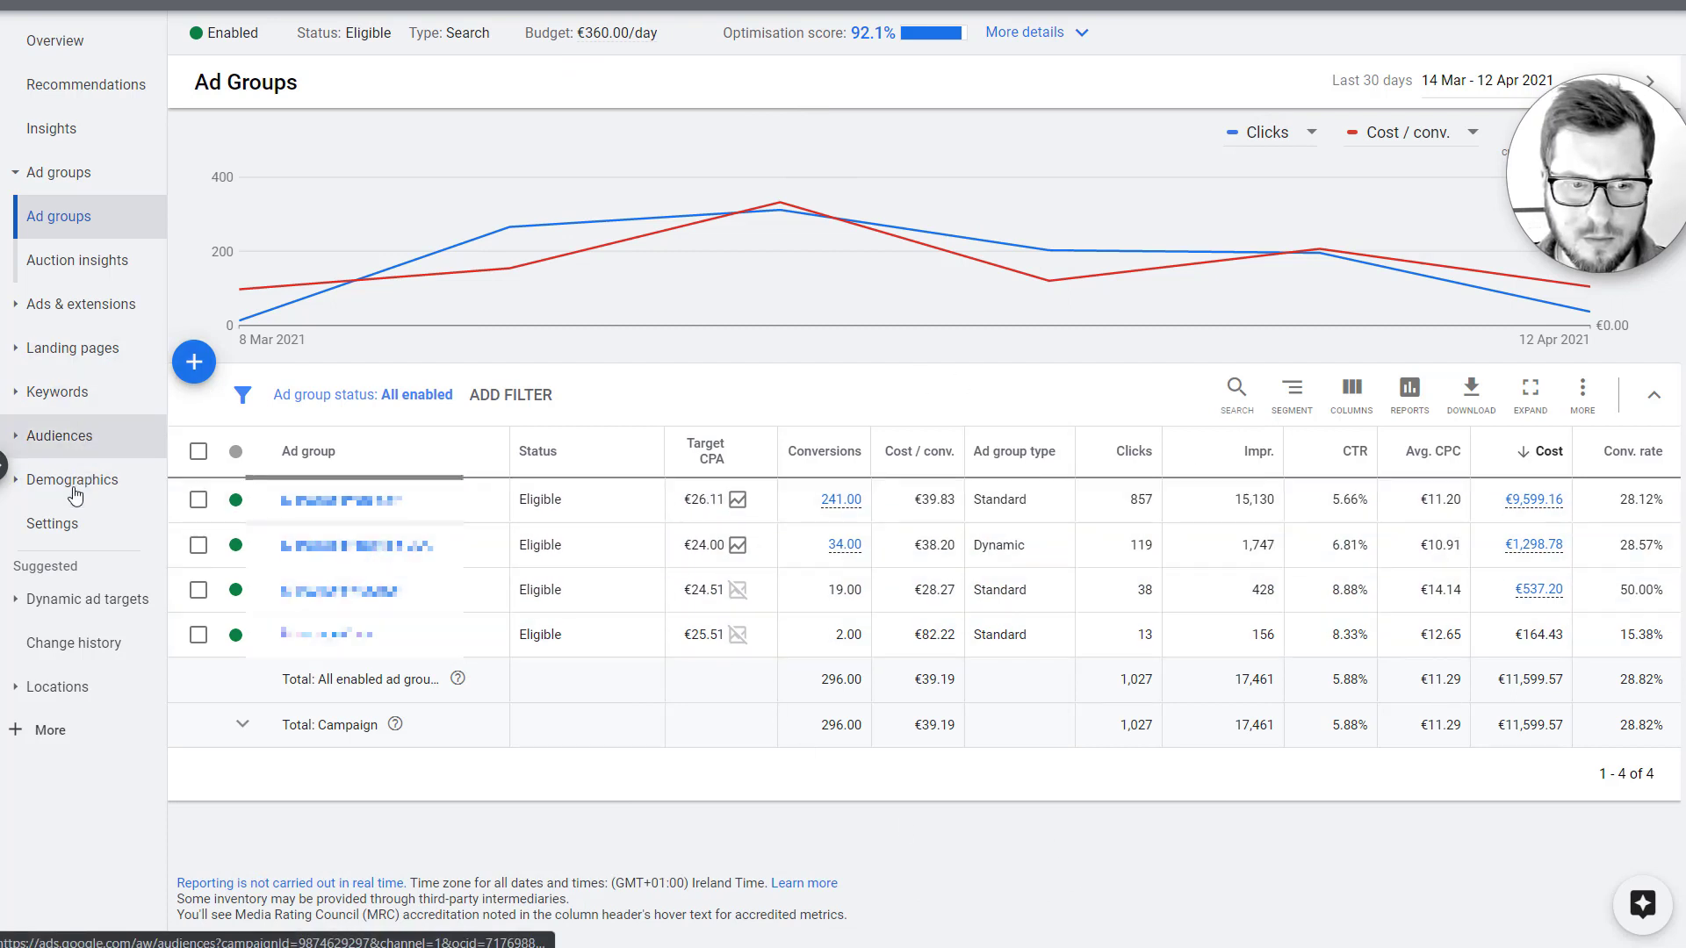
Step: Edit the campaign's bidding settings and choose to select a bid strategy directly
{"action": "left_click", "coordinate": [52, 524]}
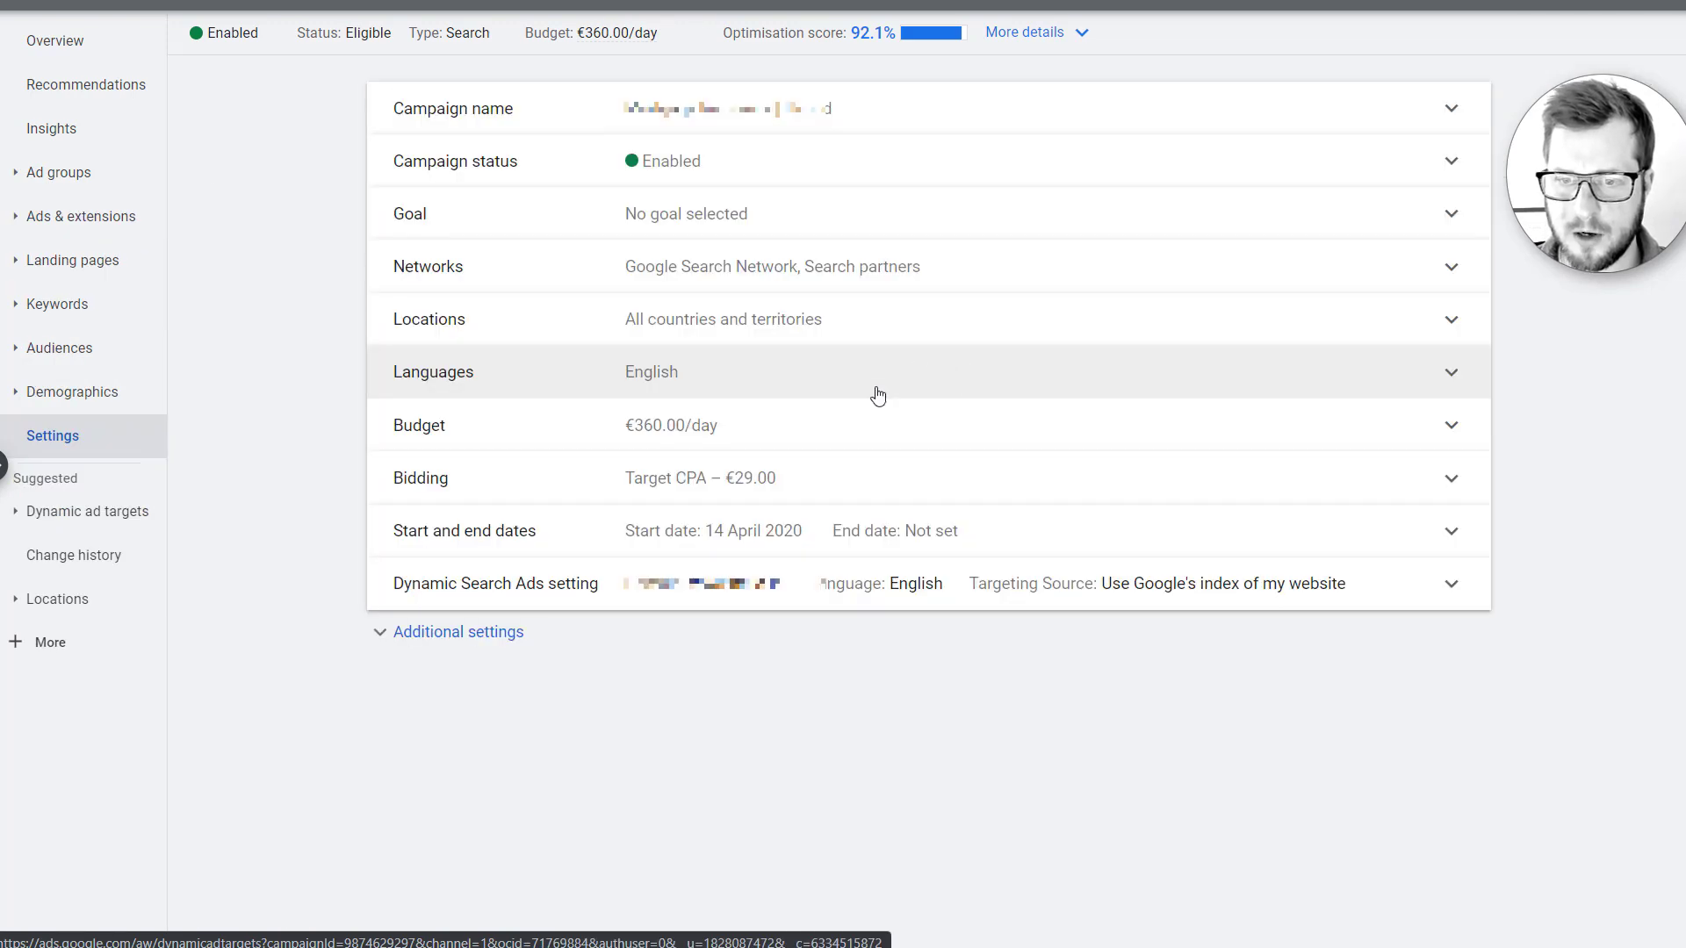
{"action": "left_click", "coordinate": [874, 479]}
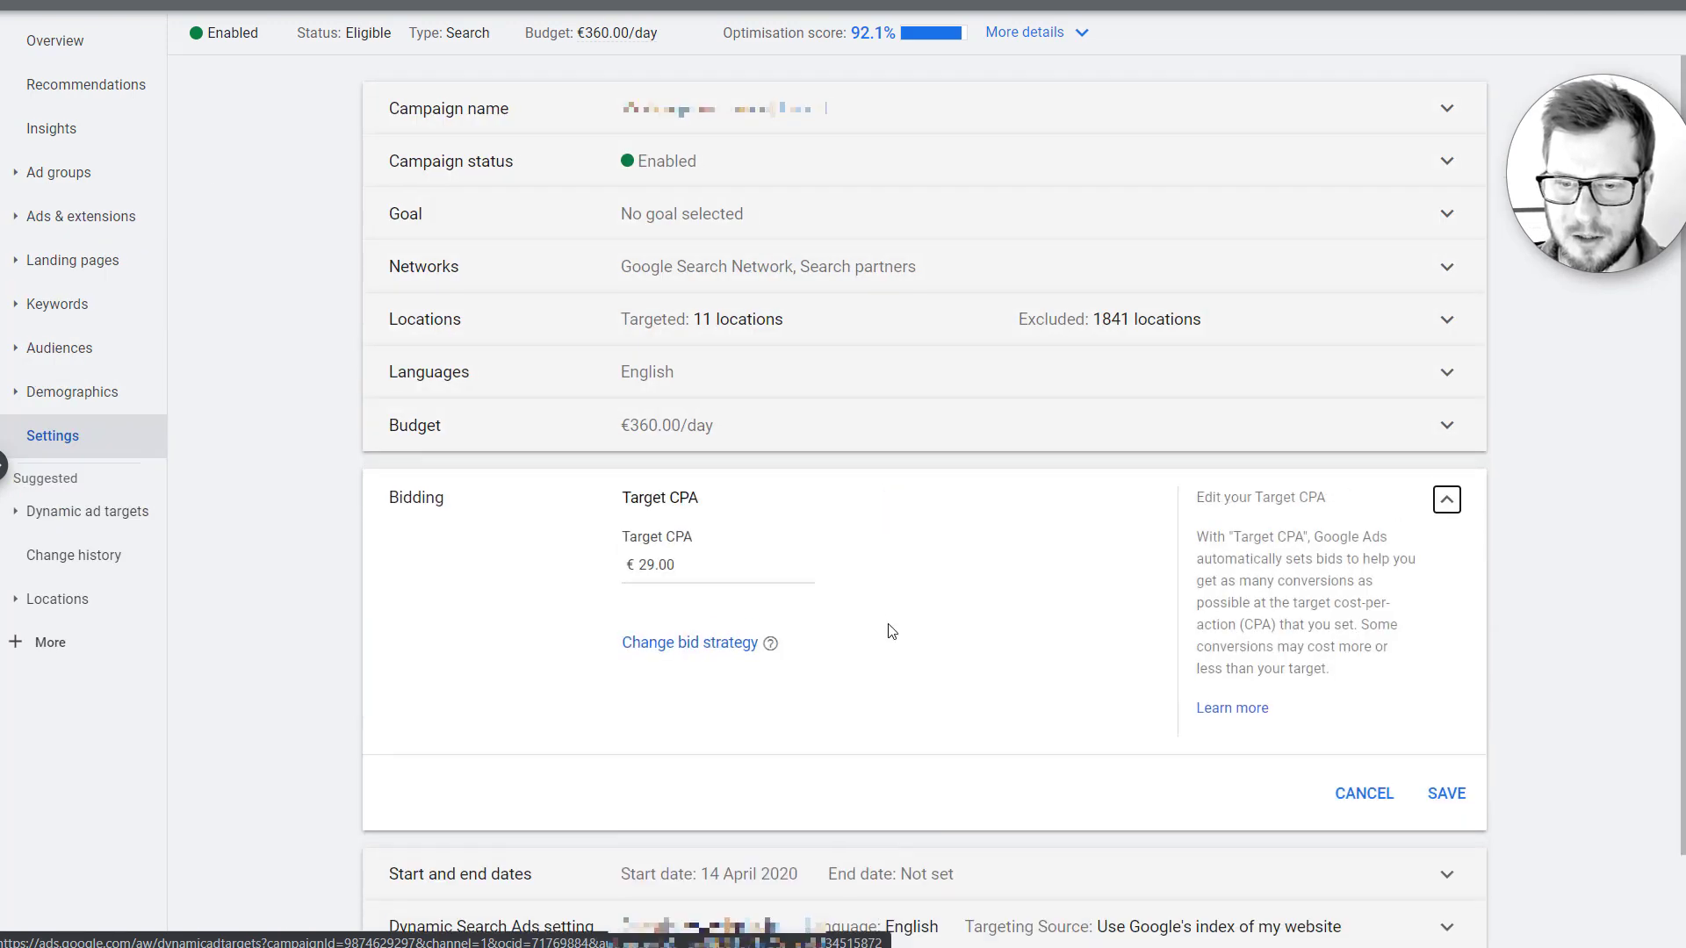
{"action": "left_click", "coordinate": [697, 640]}
{"action": "scroll", "coordinate": [975, 708], "scroll_direction": "down", "scroll_amount": 2}
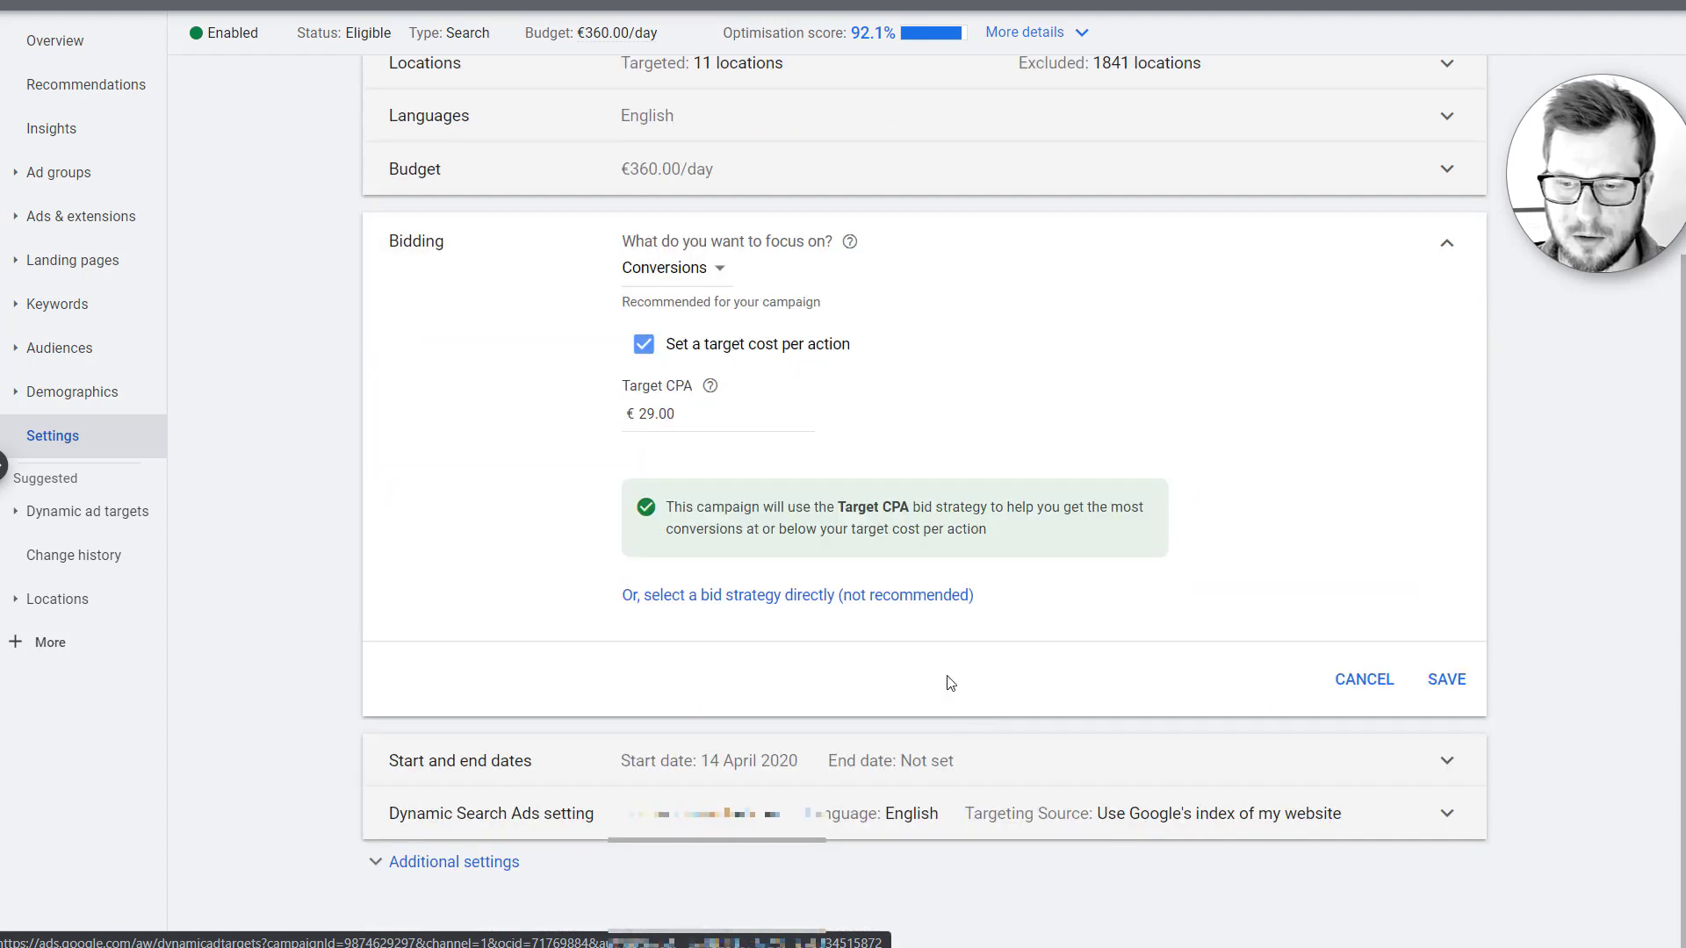
{"action": "left_click", "coordinate": [911, 600]}
Step: Set up a new Target CPA portfolio strategy 'tCPA Test 13 April' at €29.00
{"action": "left_click", "coordinate": [733, 544]}
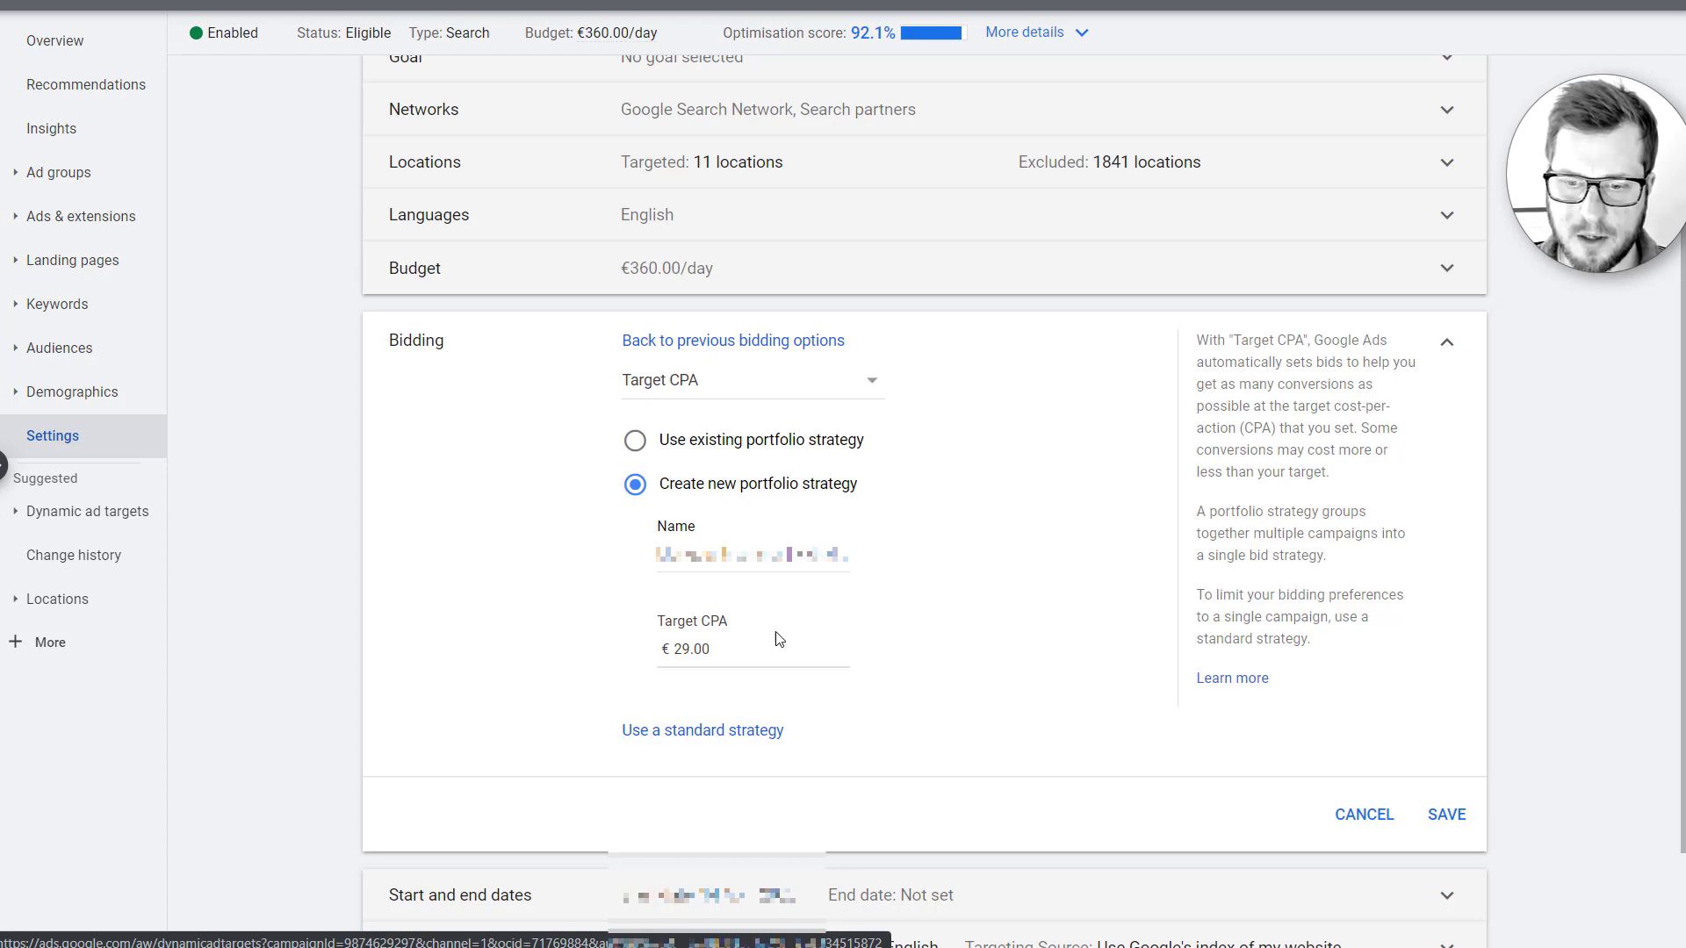
{"action": "left_click", "coordinate": [723, 554]}
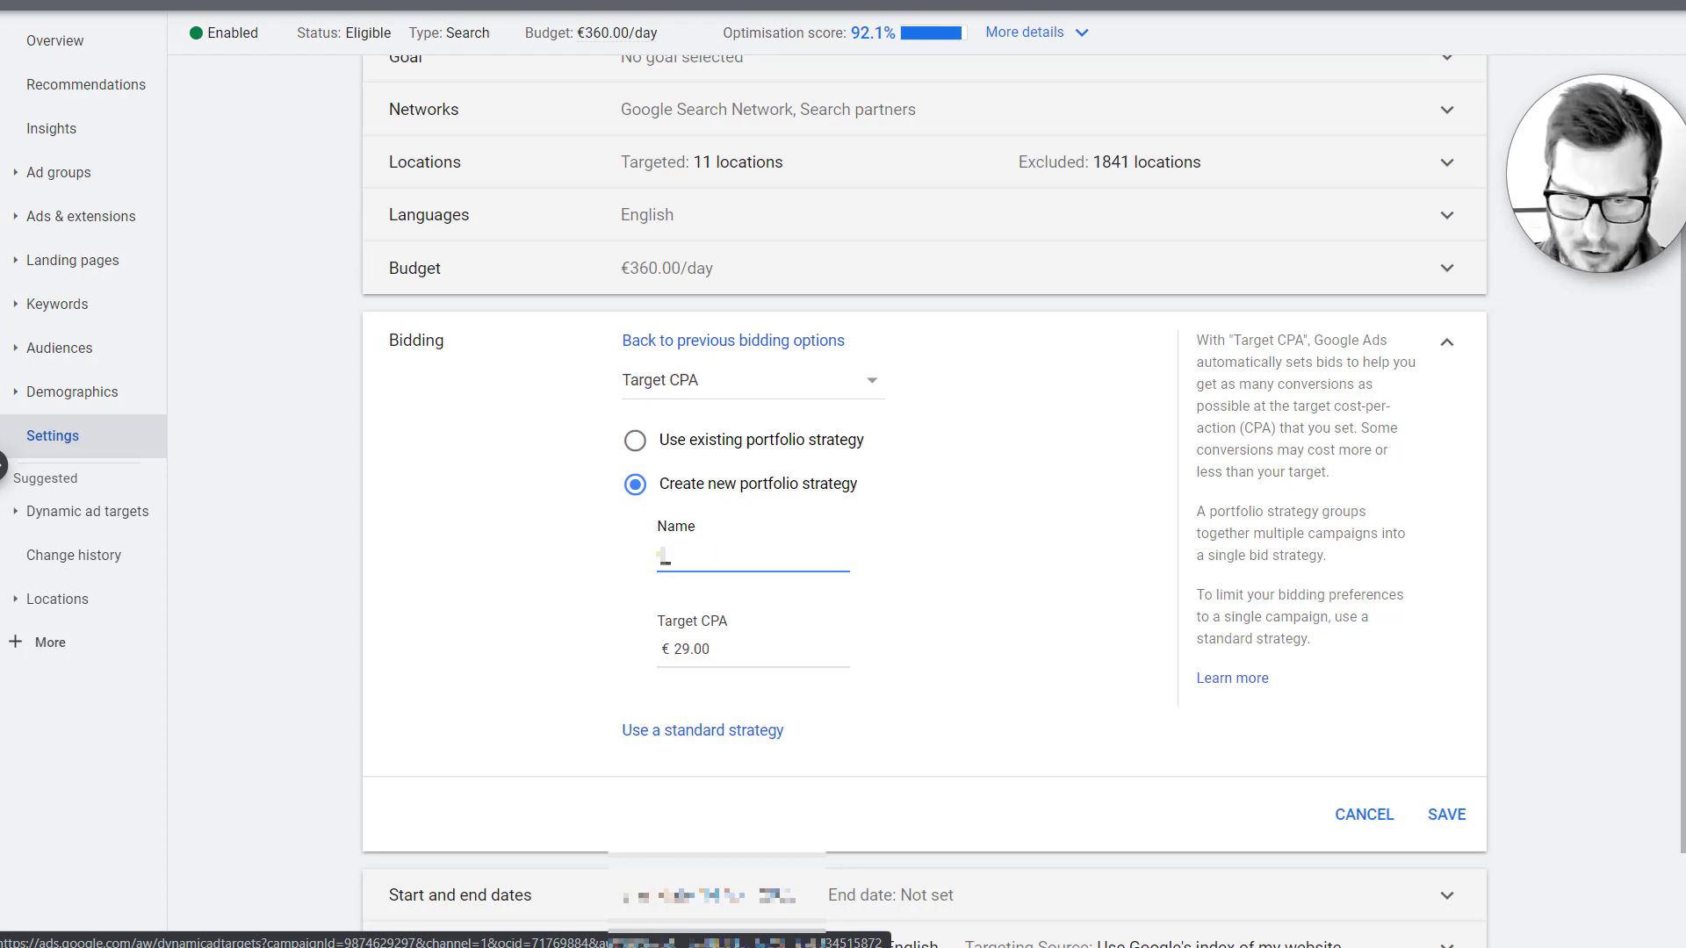
{"action": "type", "text": "tCPA Te"}
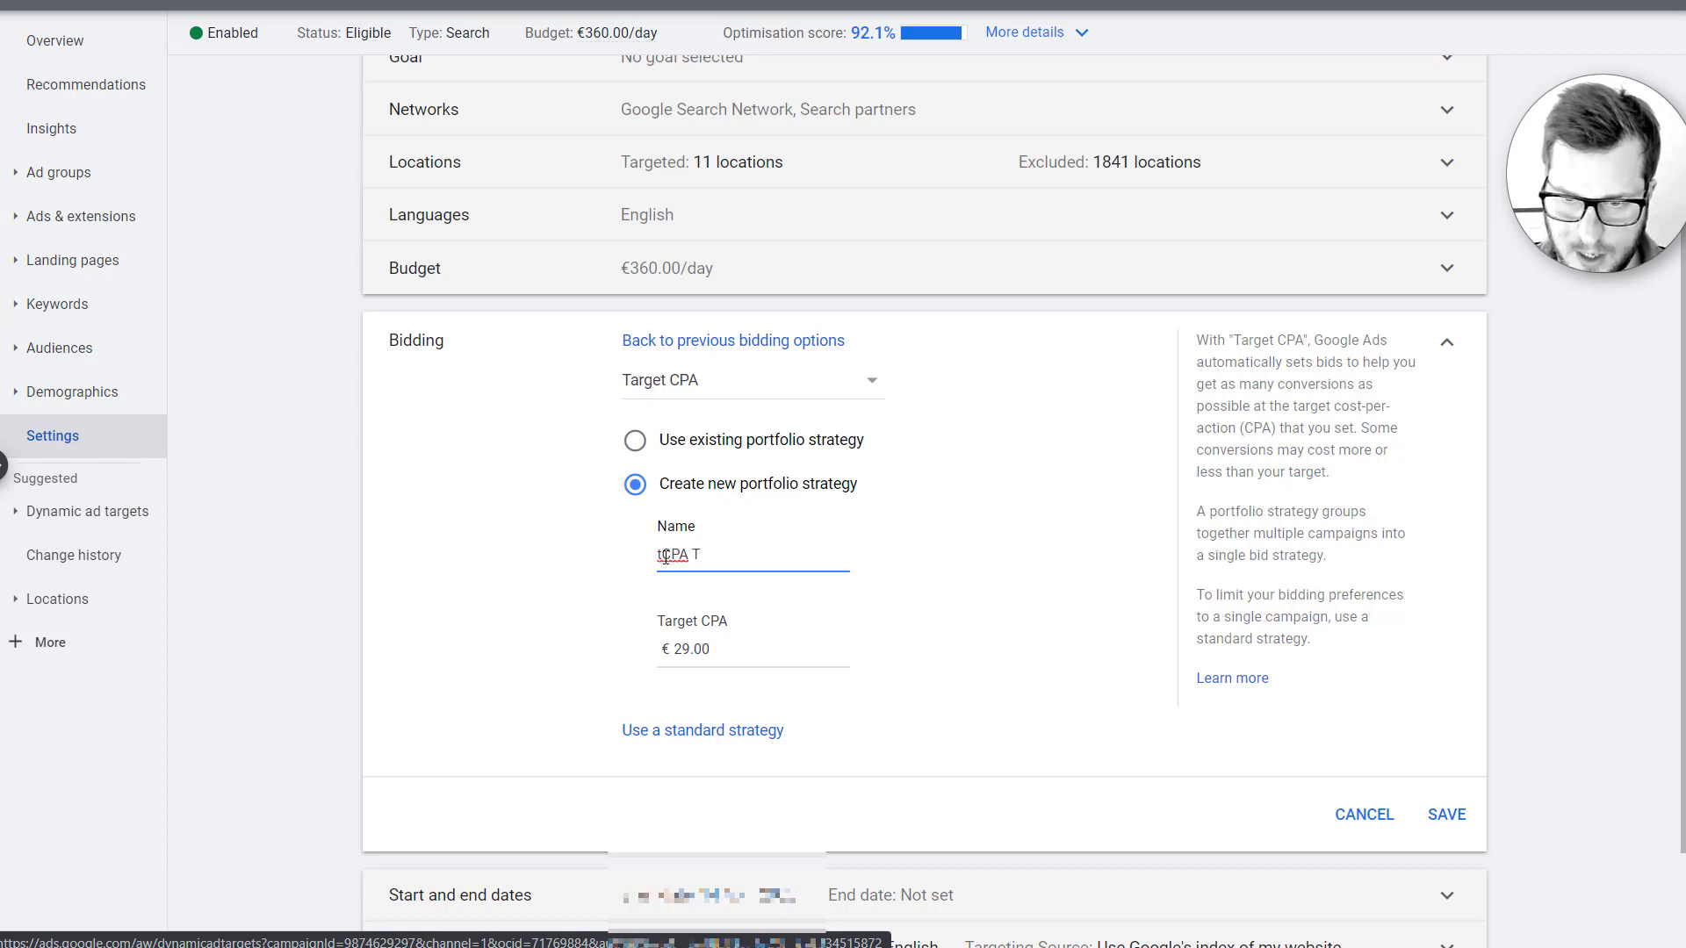
{"action": "type", "text": "st 13 April"}
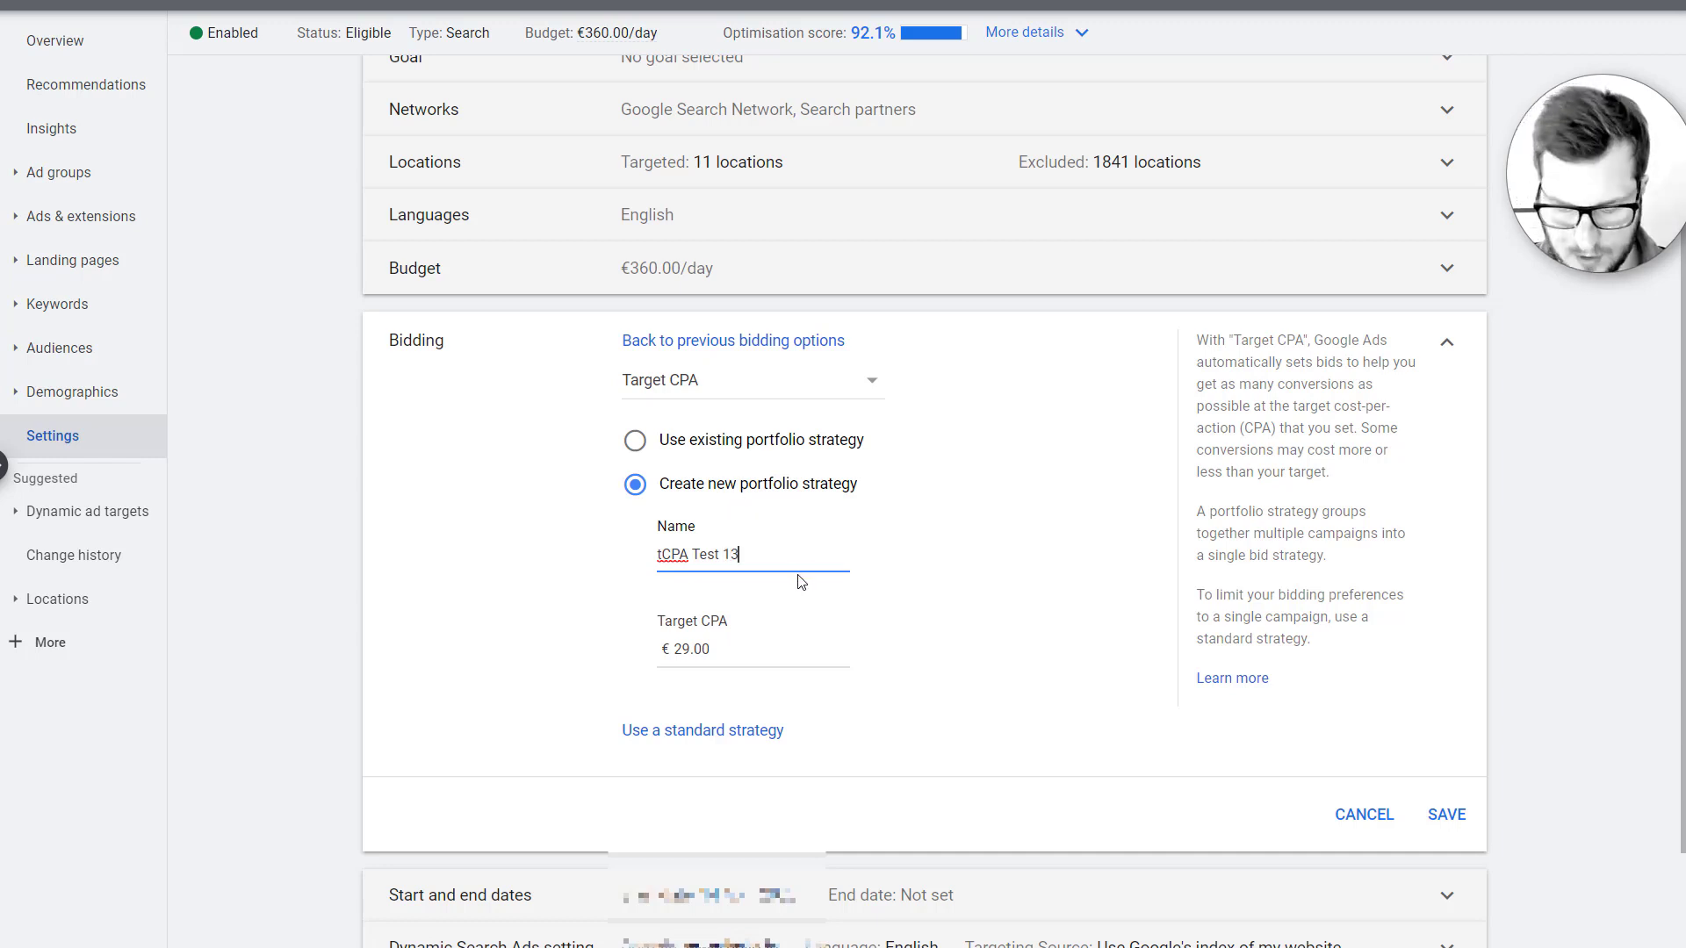
{"action": "double_click", "coordinate": [794, 642]}
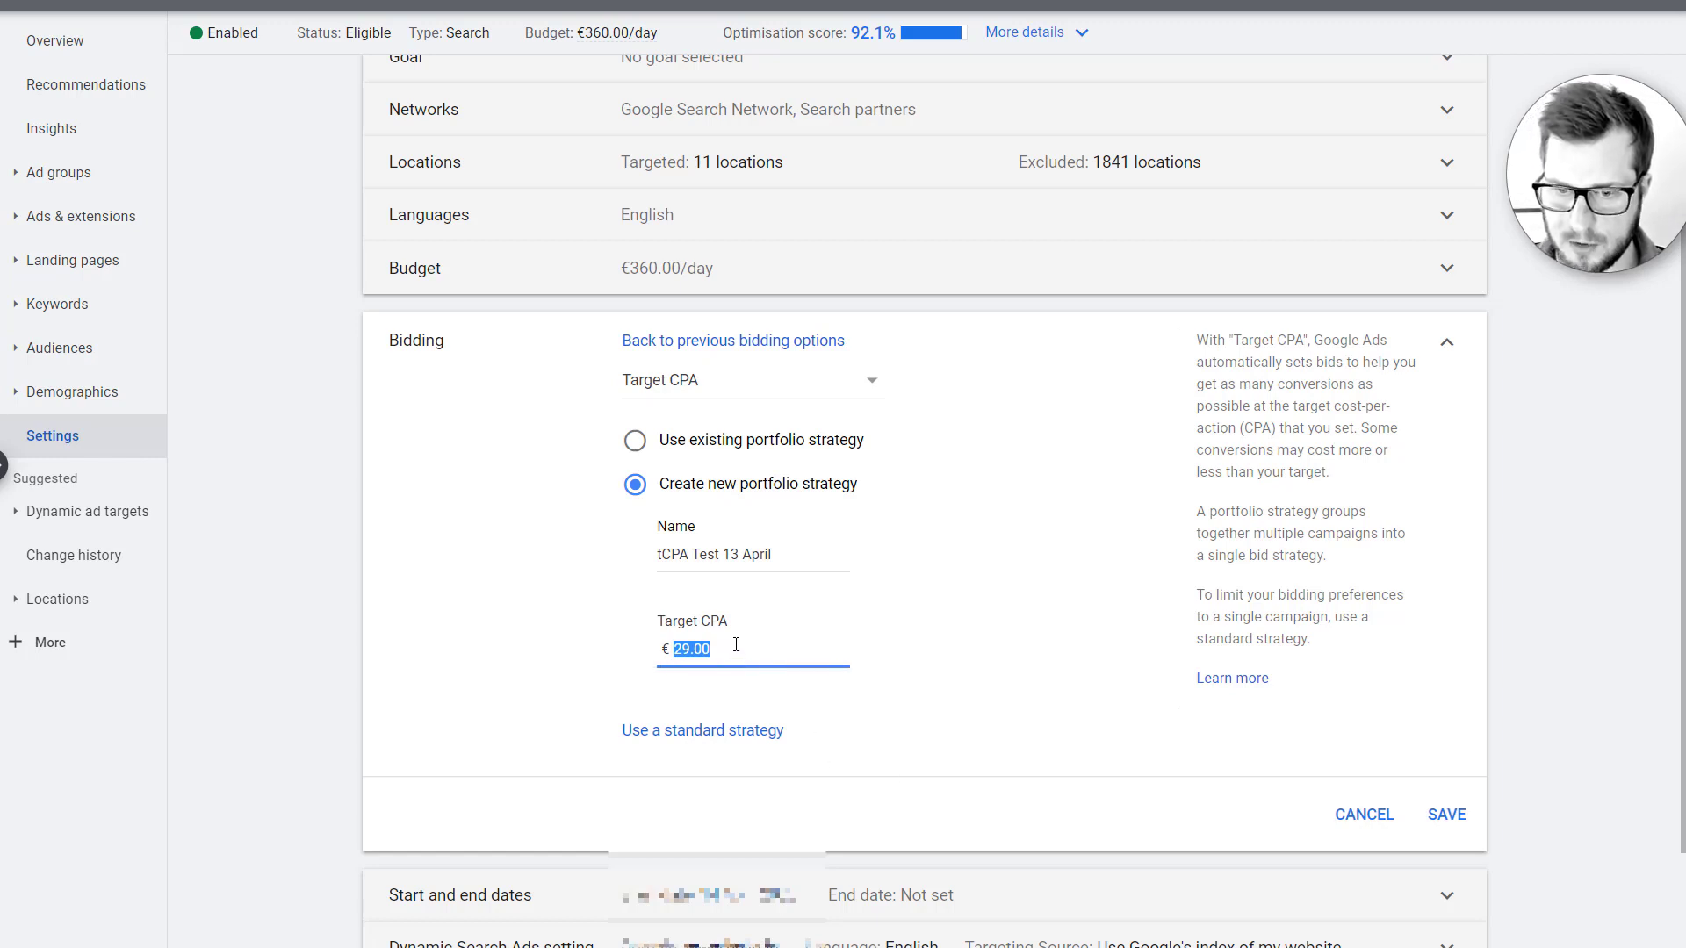
{"action": "left_click", "coordinate": [709, 648]}
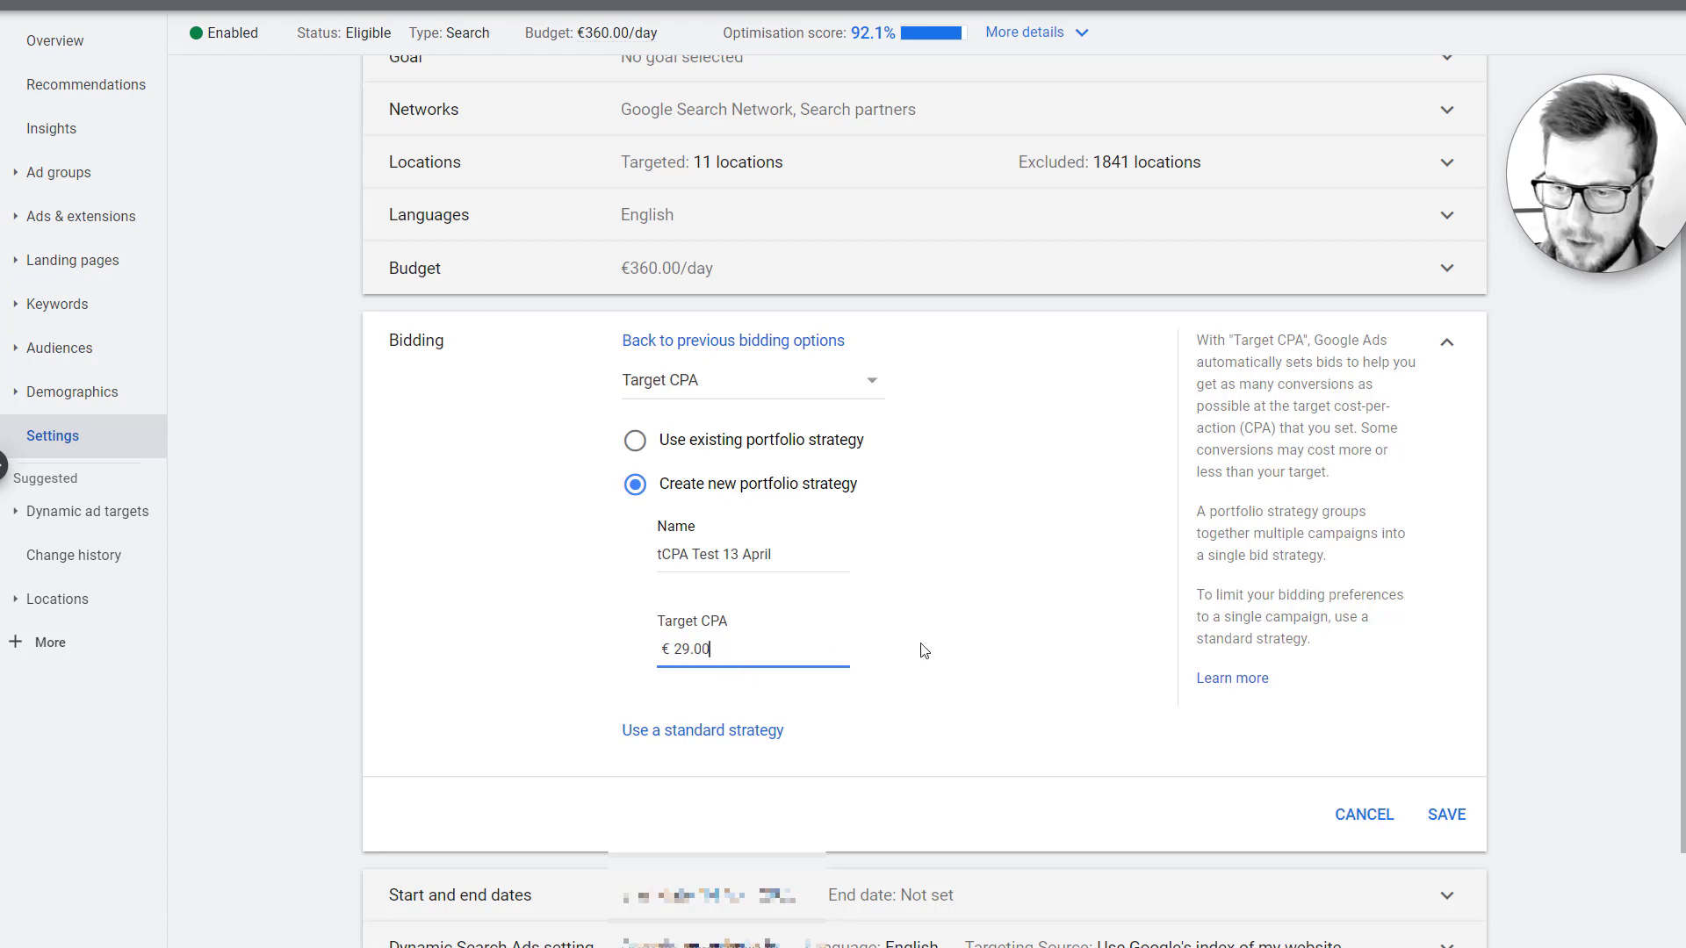
Step: Save the new portfolio strategy and go to the Bid strategies list in Tools & Settings
{"action": "left_click", "coordinate": [1445, 814]}
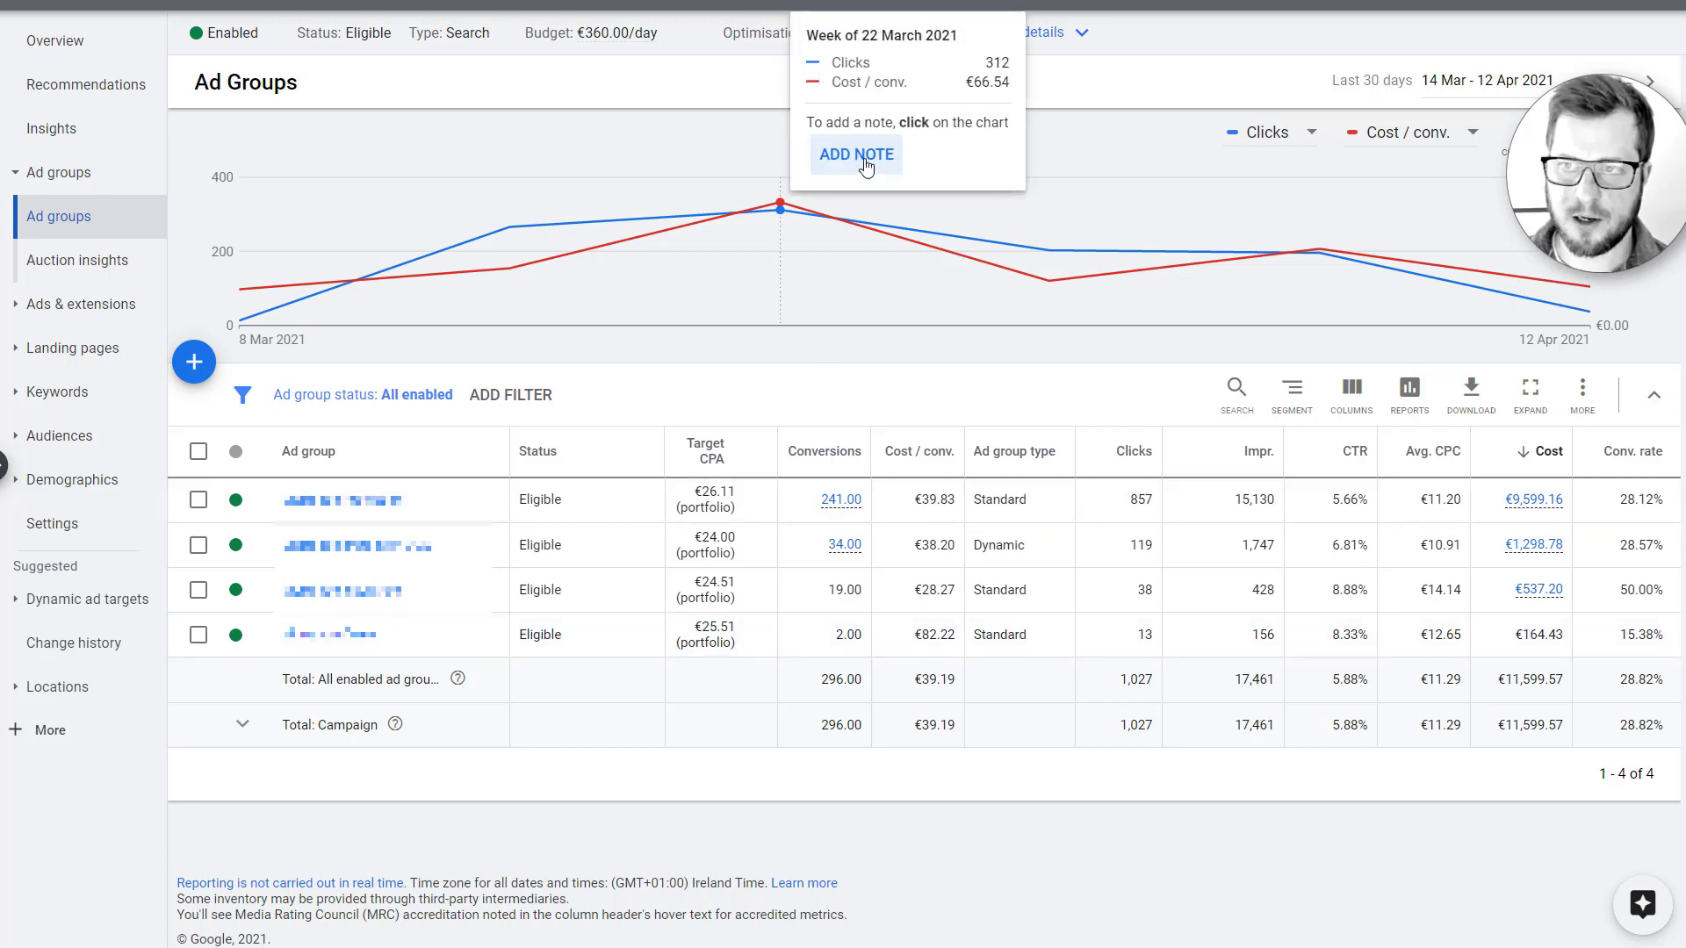
{"action": "left_click", "coordinate": [1242, 7]}
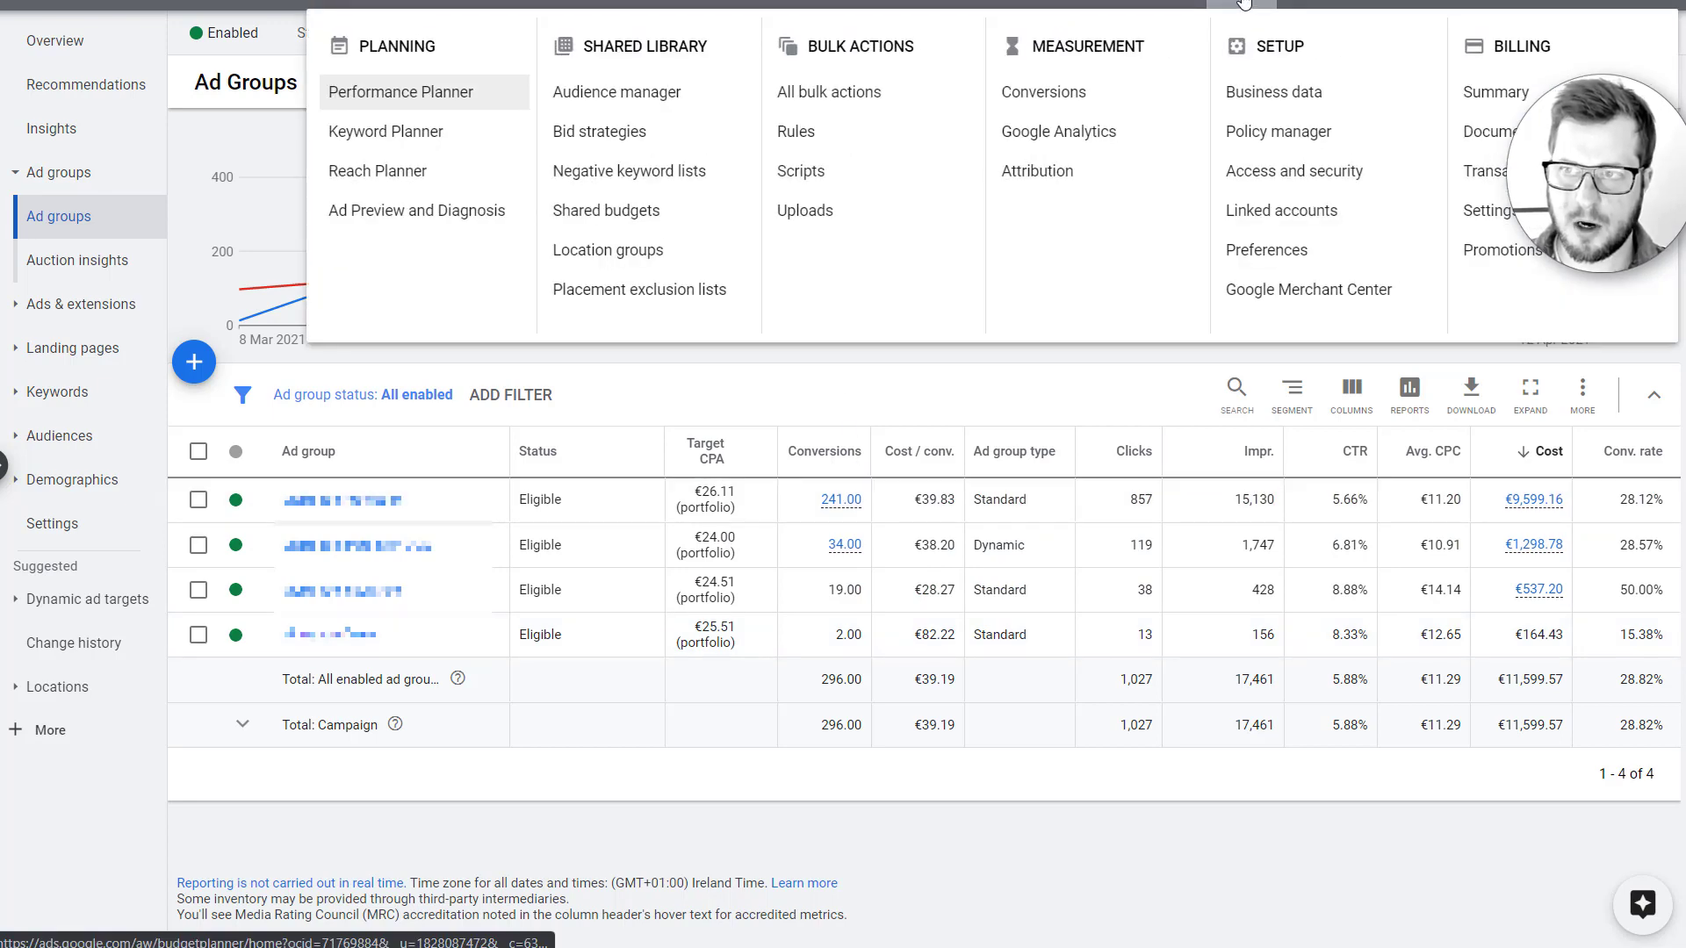
{"action": "left_click", "coordinate": [654, 142]}
Step: Open tCPA Test 13 April's settings and reveal its maximum and minimum bid limit fields
{"action": "left_click", "coordinate": [351, 636]}
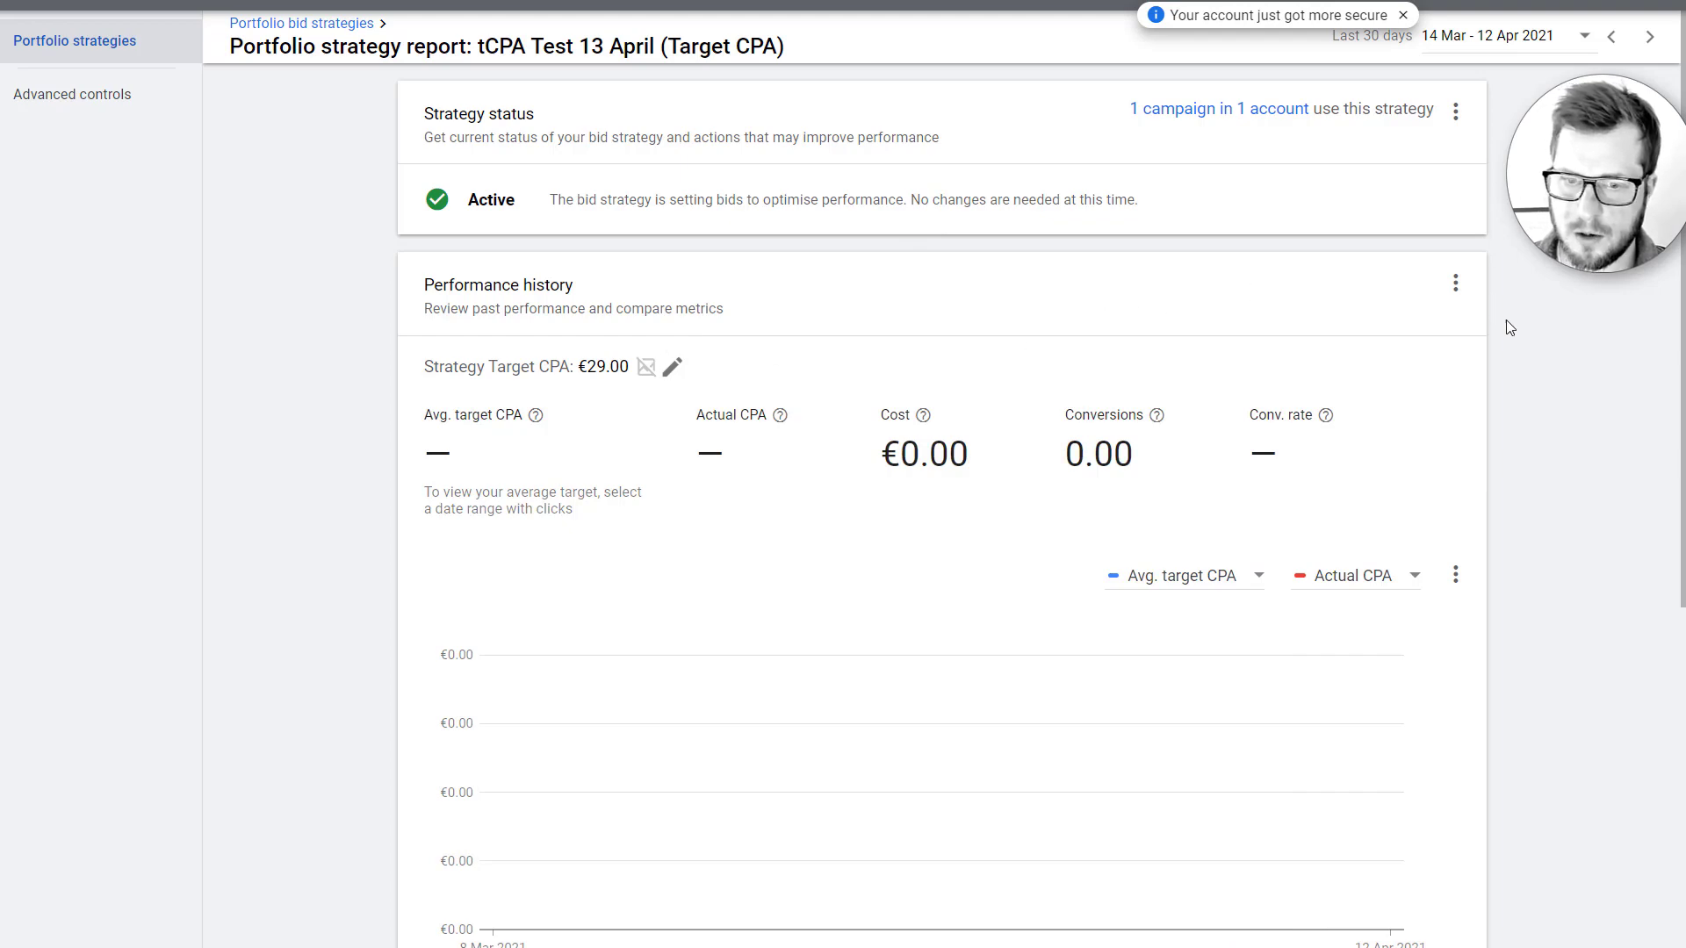
{"action": "scroll", "coordinate": [1509, 329], "scroll_direction": "down", "scroll_amount": 8}
{"action": "left_click", "coordinate": [1444, 642]}
{"action": "scroll", "coordinate": [943, 621], "scroll_direction": "down", "scroll_amount": 3}
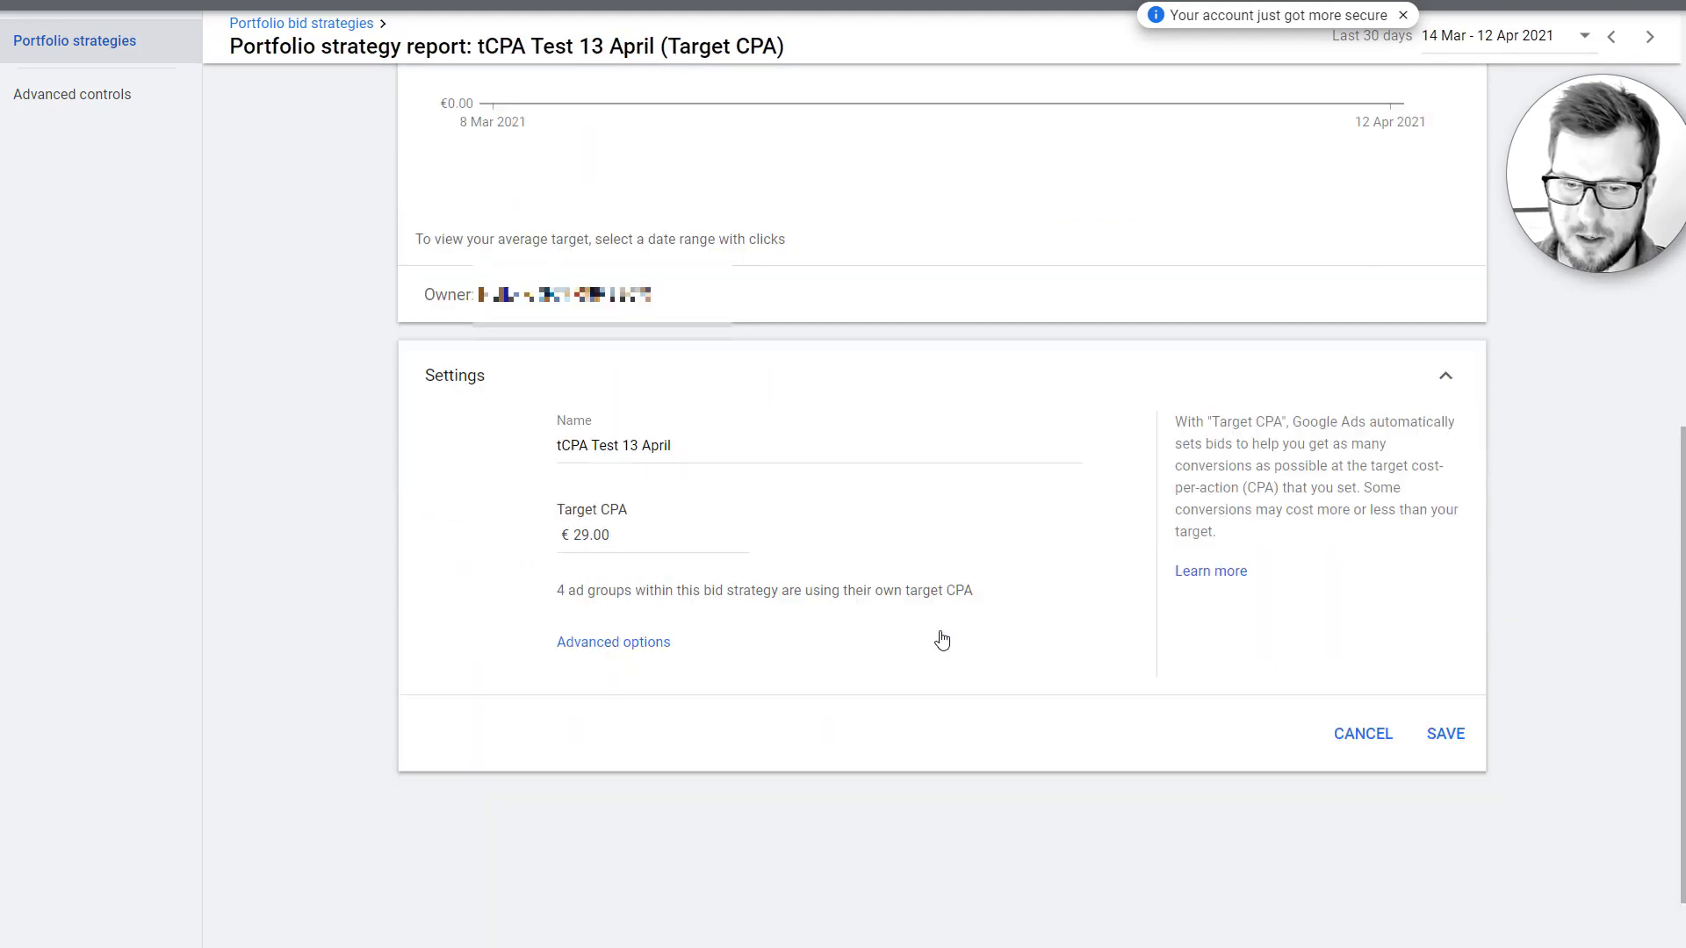
{"action": "left_click", "coordinate": [614, 641]}
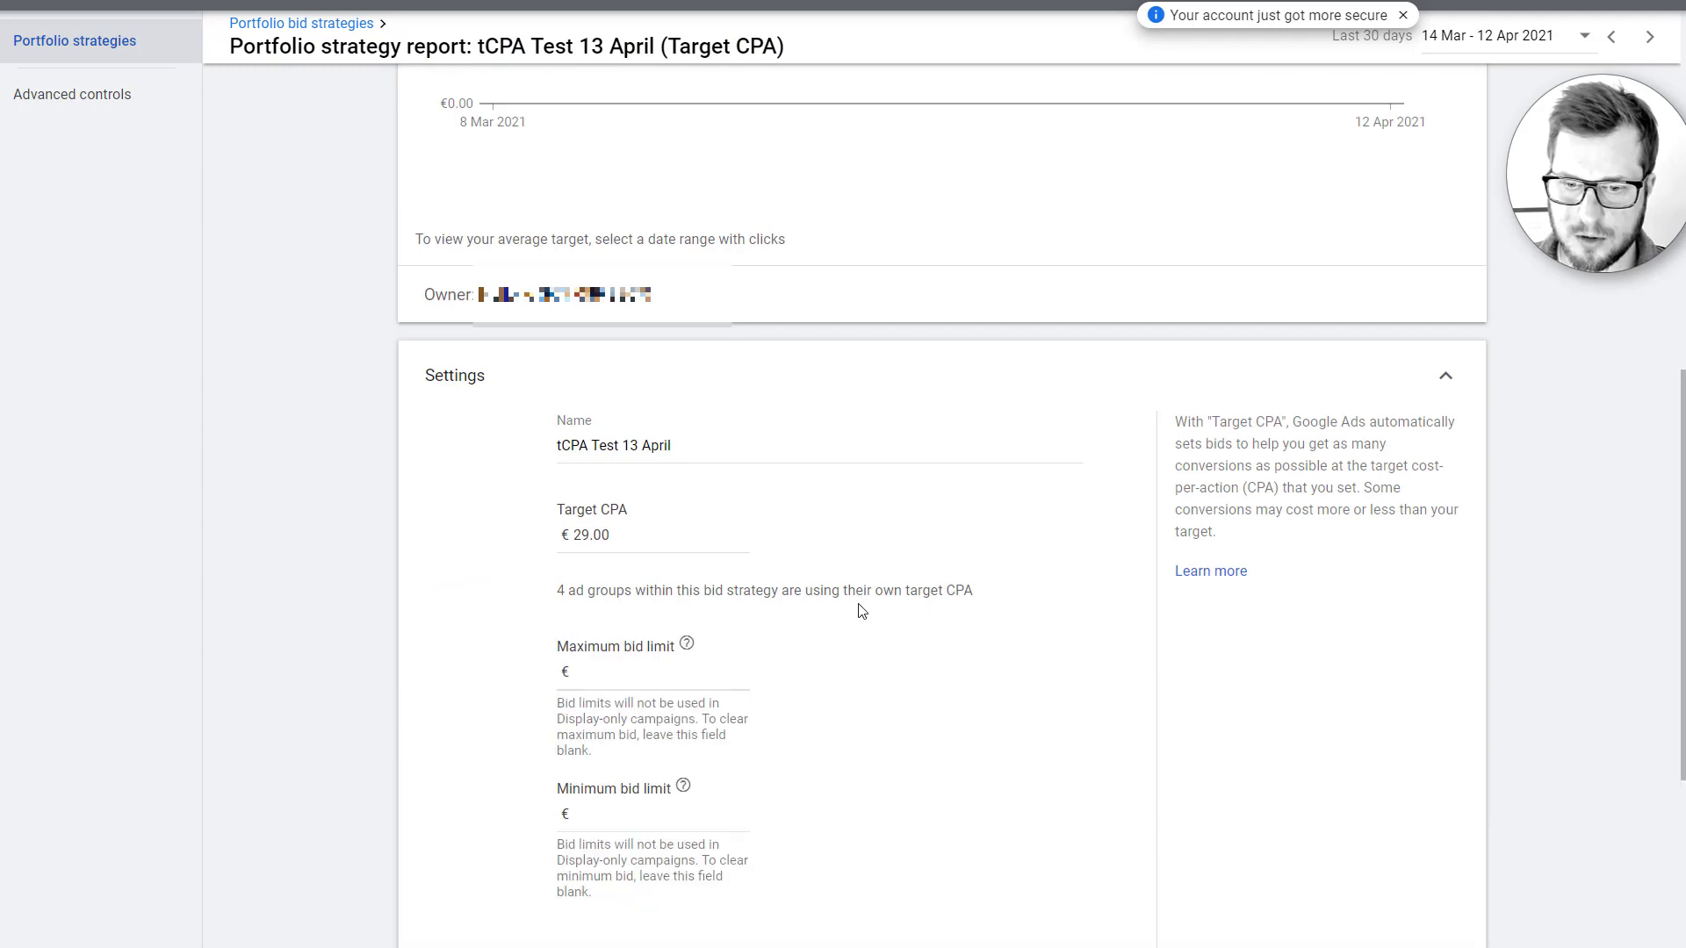
{"action": "scroll", "coordinate": [857, 607], "scroll_direction": "down", "scroll_amount": 2}
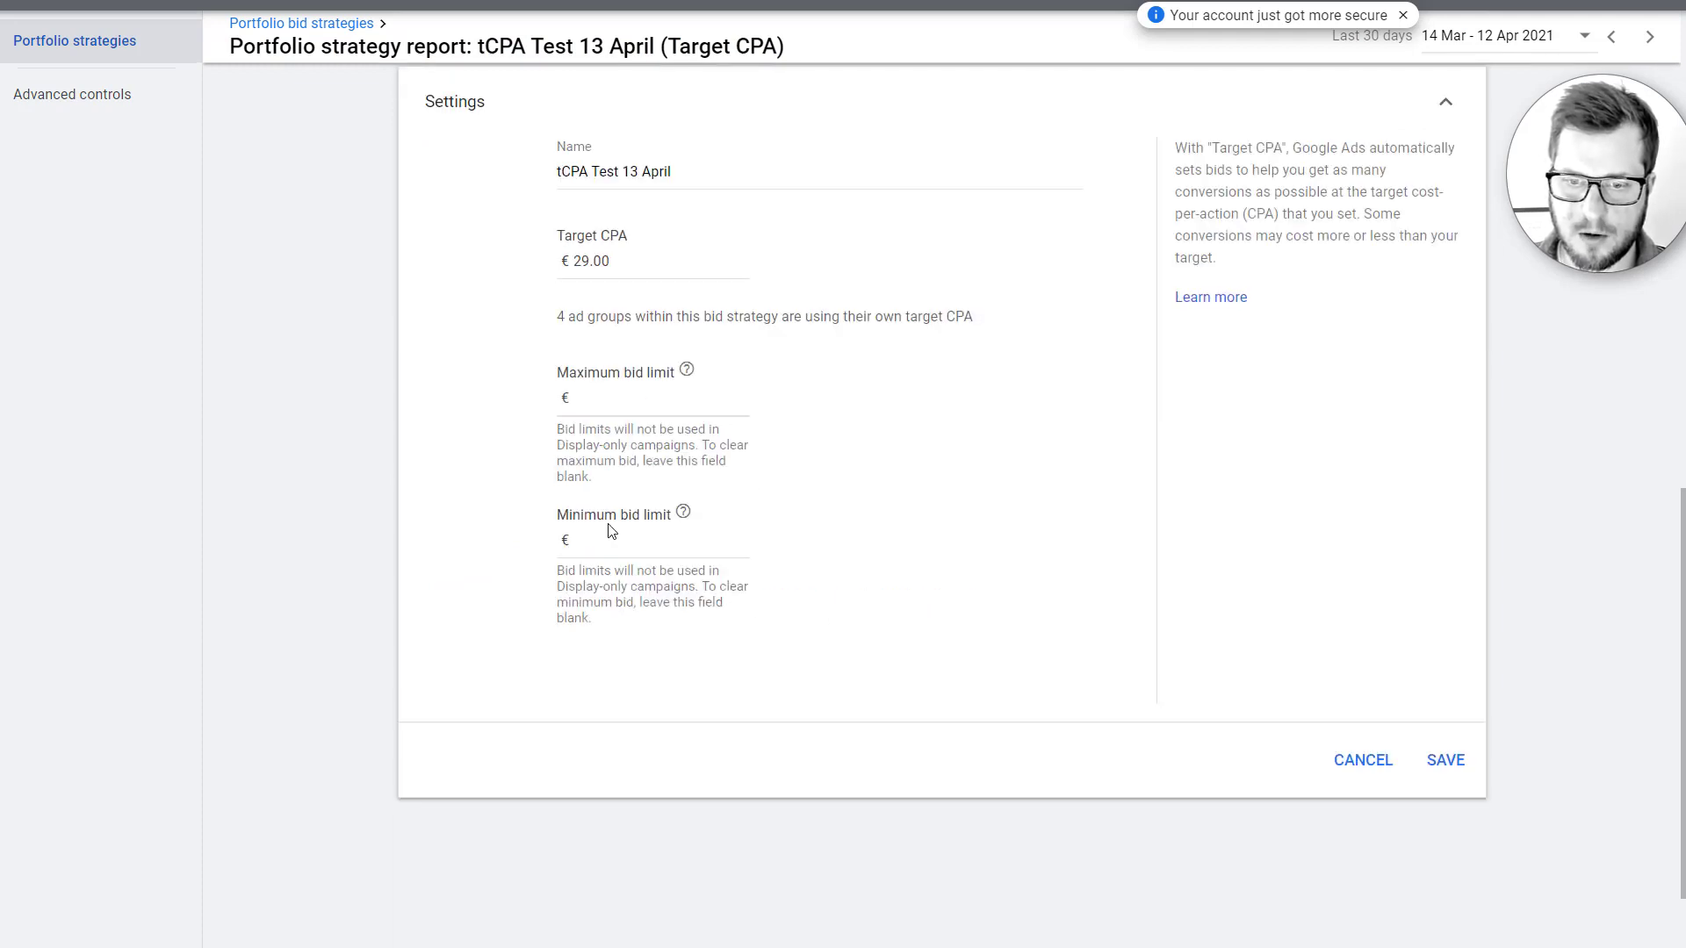
{"action": "left_click", "coordinate": [653, 397]}
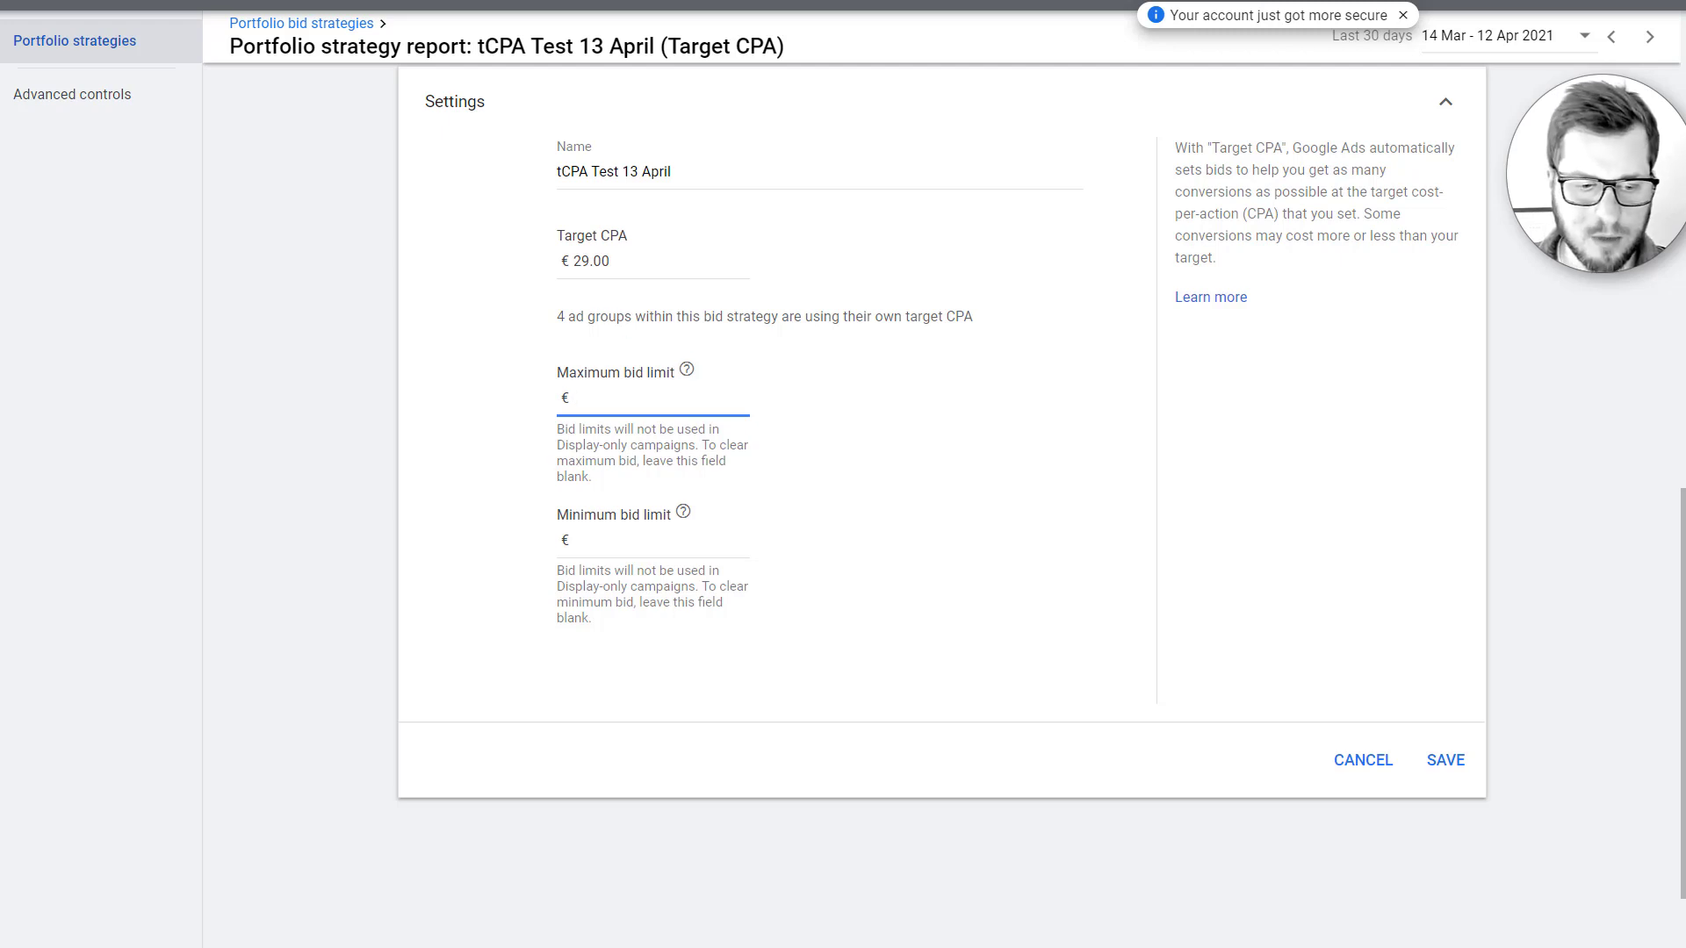
{"action": "key", "text": "alt+Tab"}
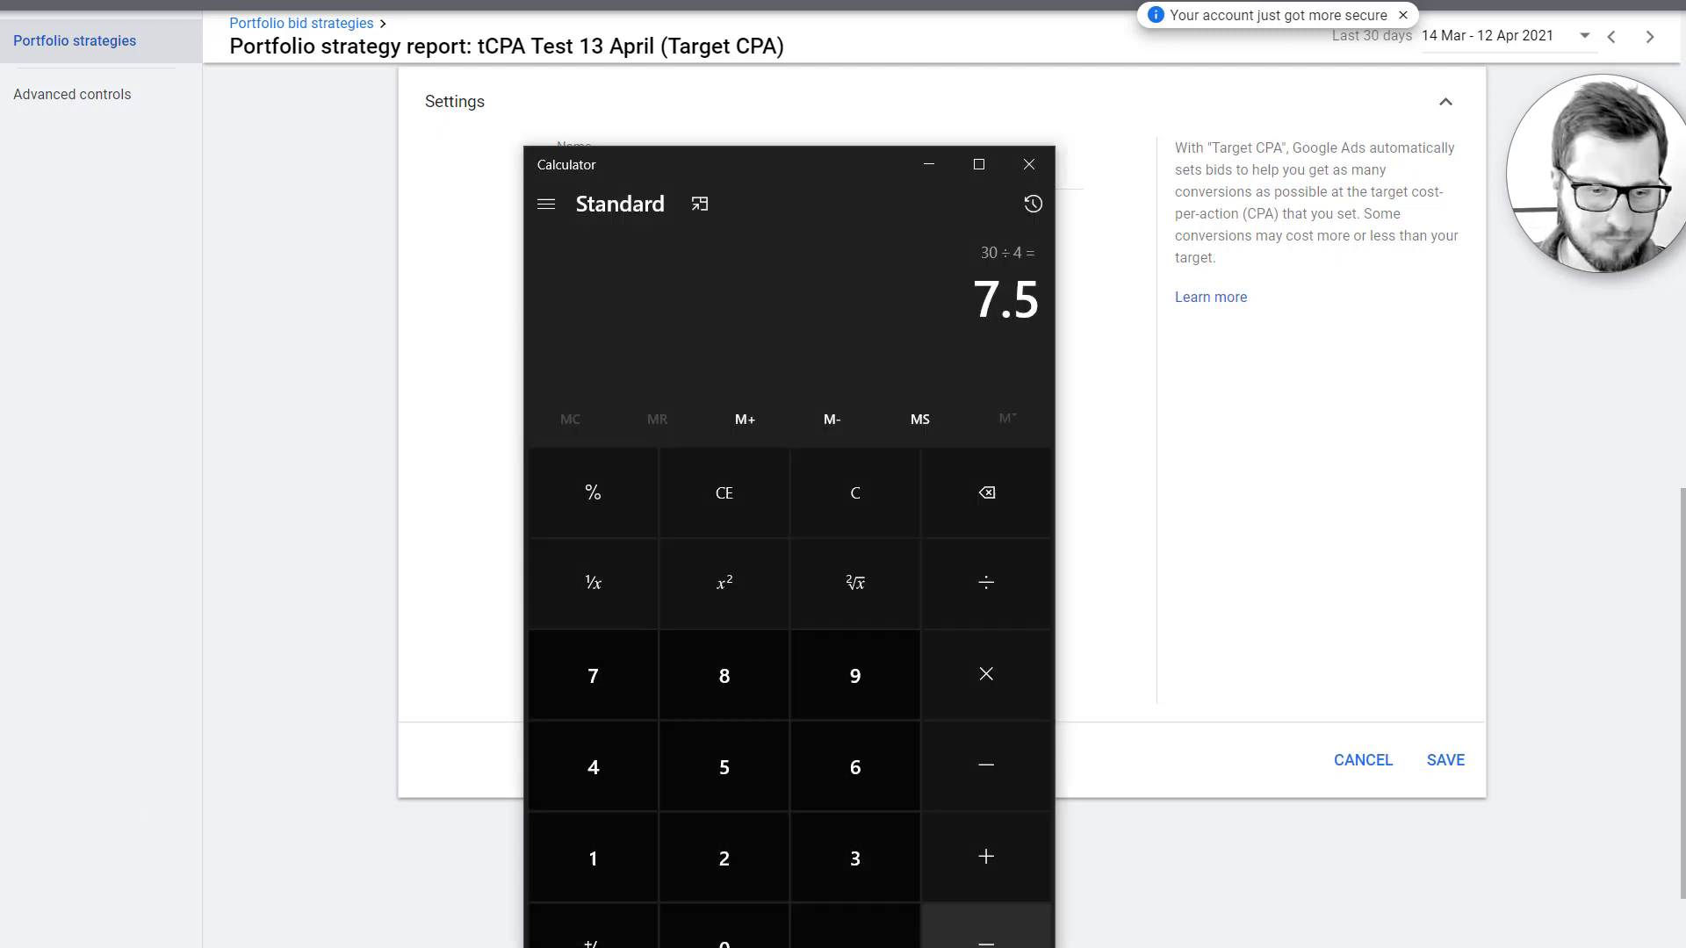
{"action": "left_click", "coordinate": [929, 164]}
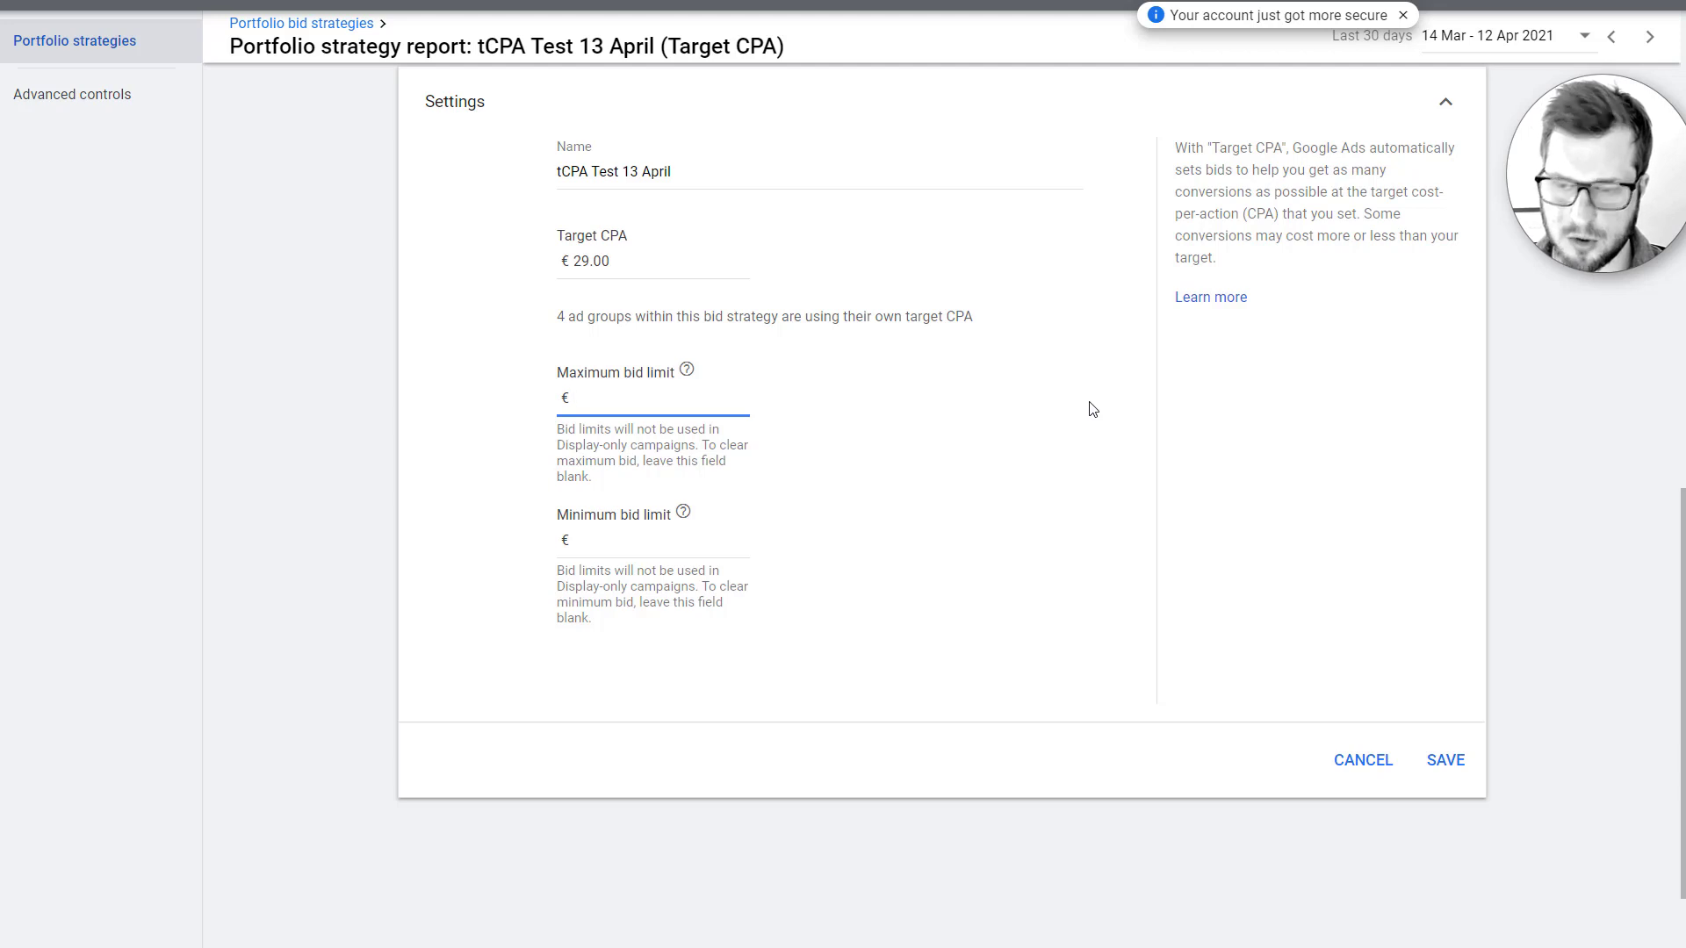
Step: Calculate (11.3+7.5)/2 = 9.4 and save €9.40 as the strategy's maximum bid limit
{"action": "left_click", "coordinate": [742, 398]}
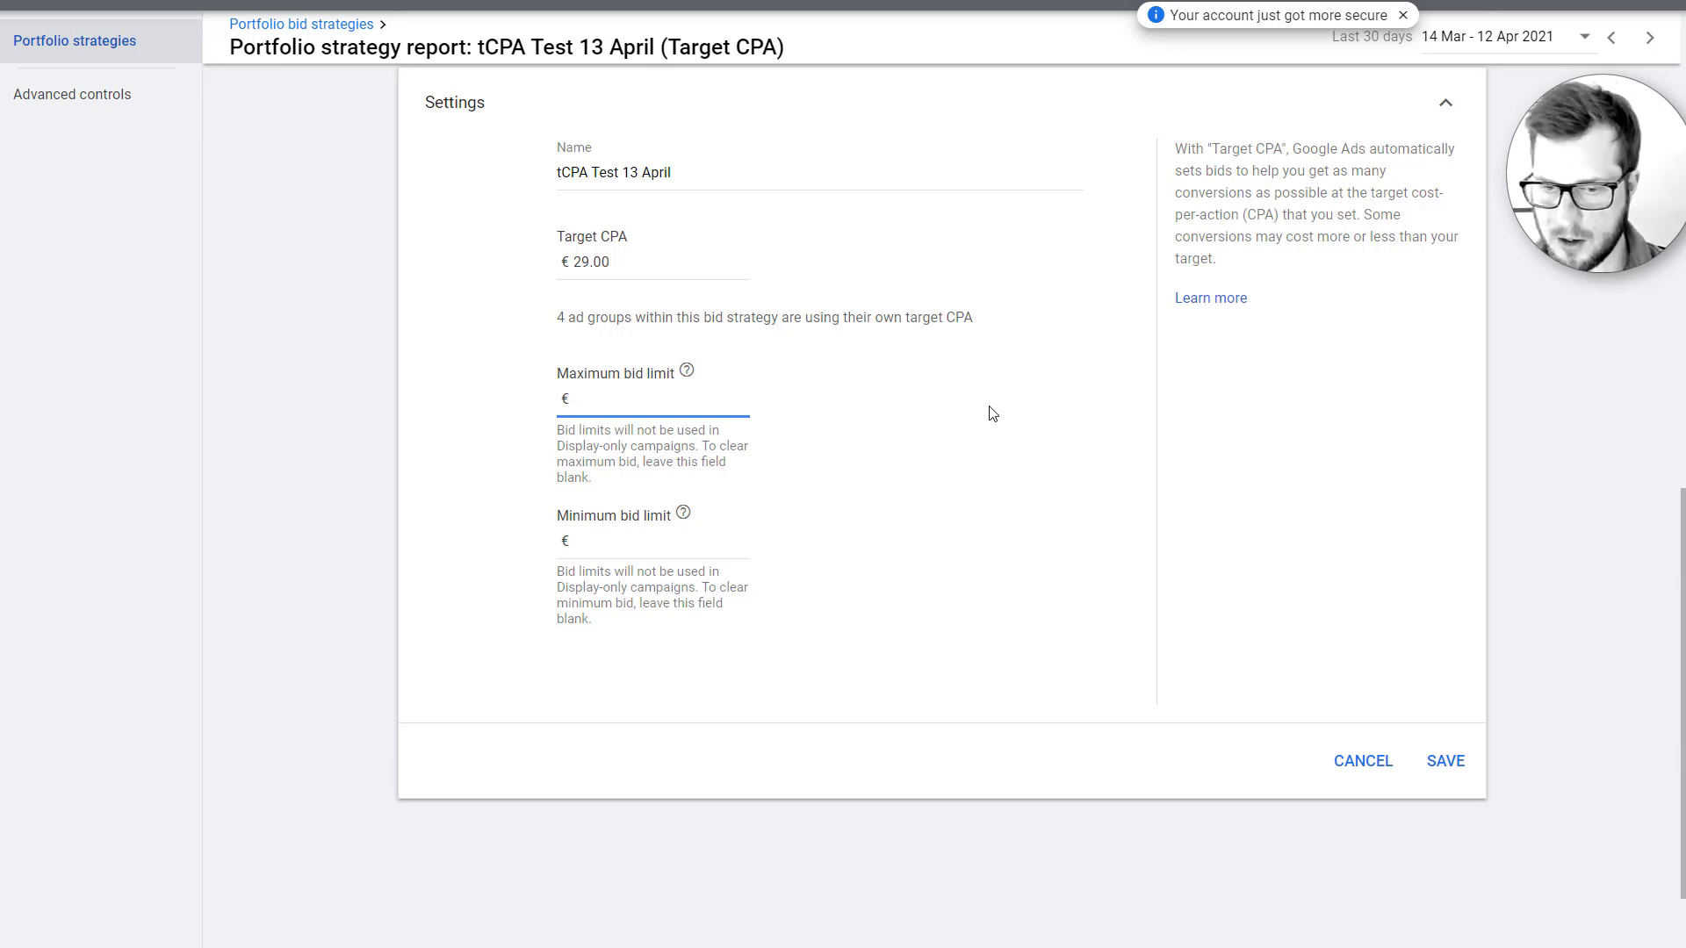
{"action": "key", "text": "alt+Tab"}
{"action": "type", "text": "11.3 + 7.5"}
{"action": "key", "text": "Return"}
{"action": "type", "text": "/2"}
{"action": "key", "text": "Return"}
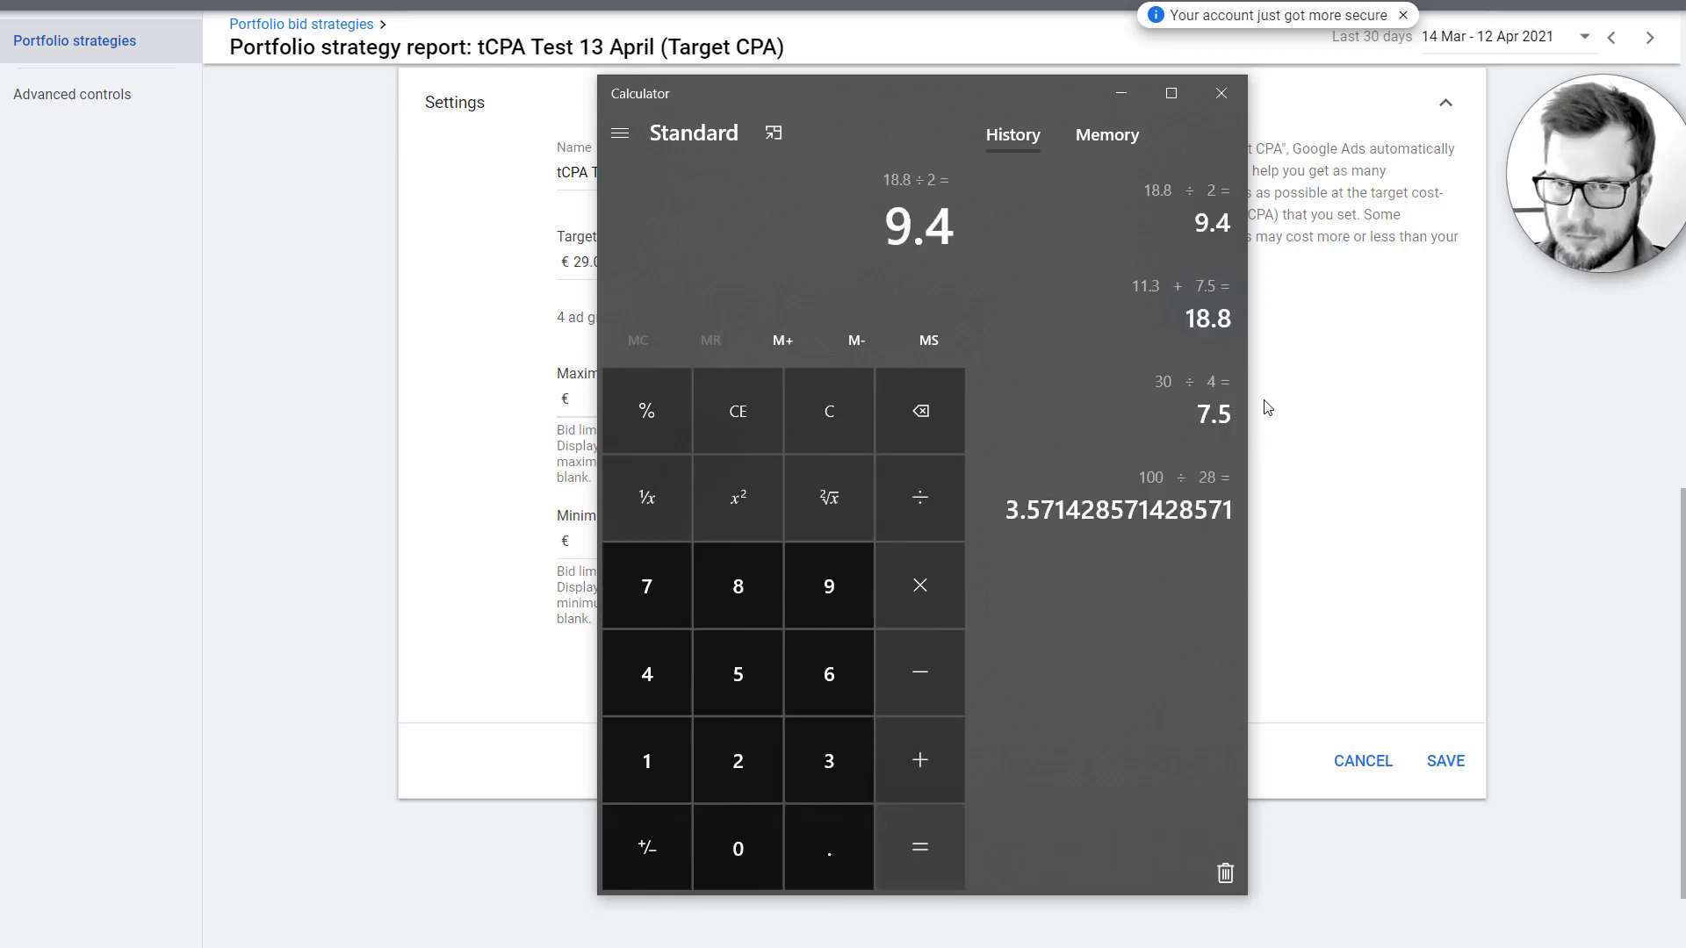
{"action": "left_click", "coordinate": [1213, 102]}
{"action": "type", "text": "9.4"}
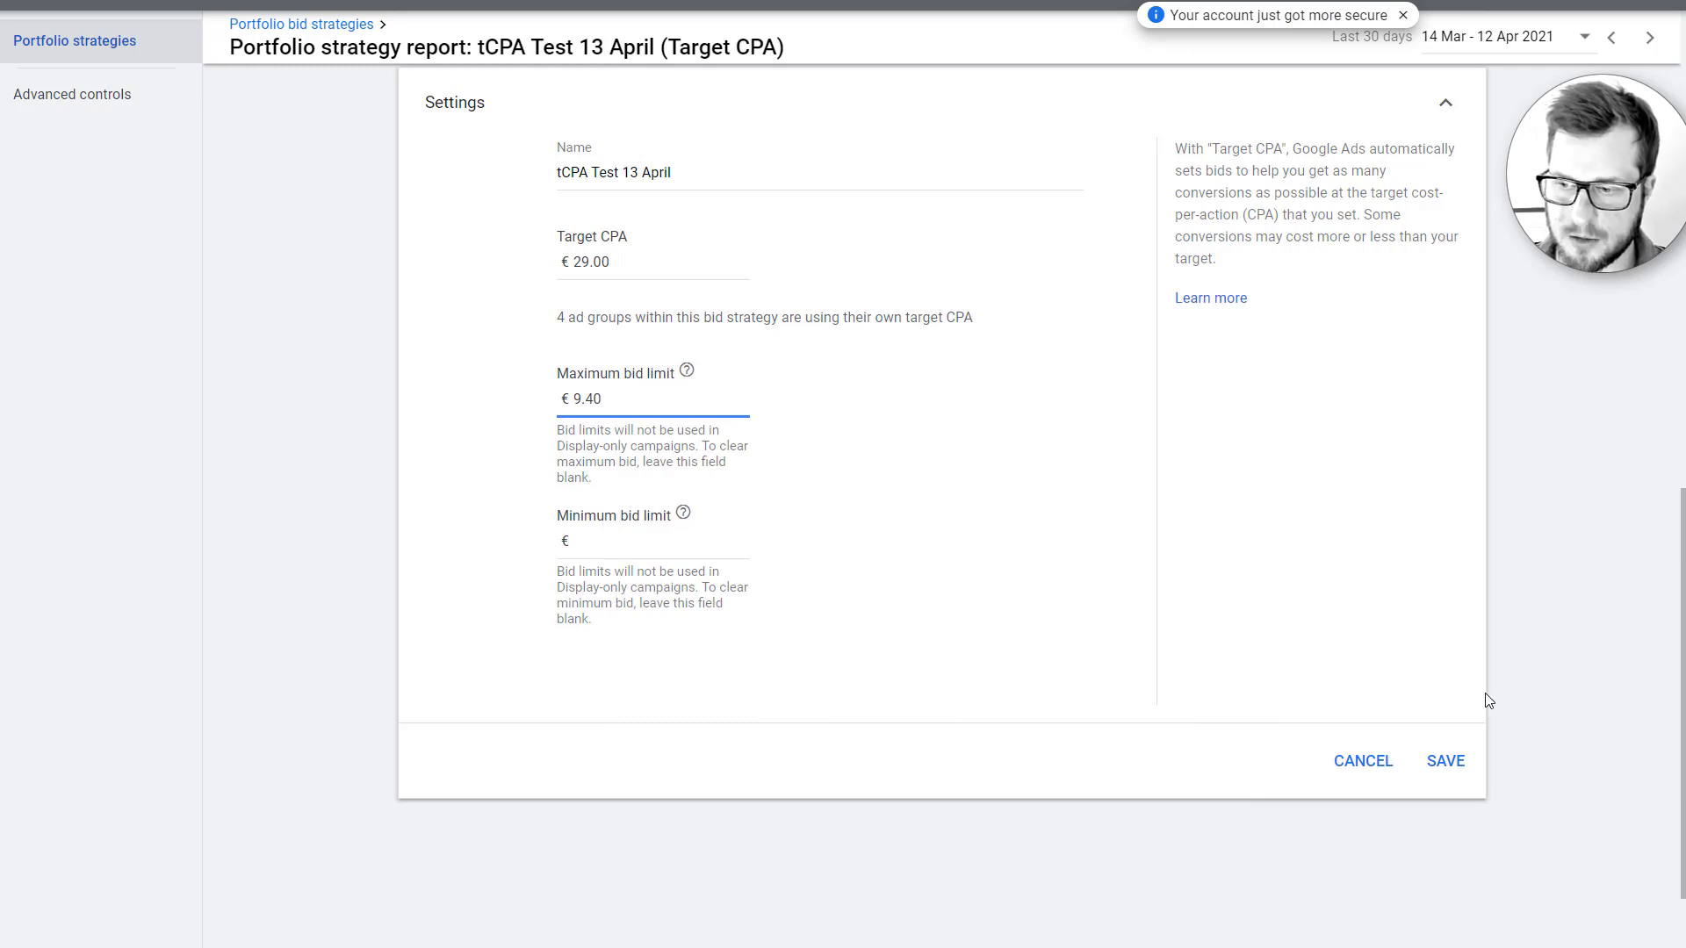
{"action": "left_click", "coordinate": [1445, 759]}
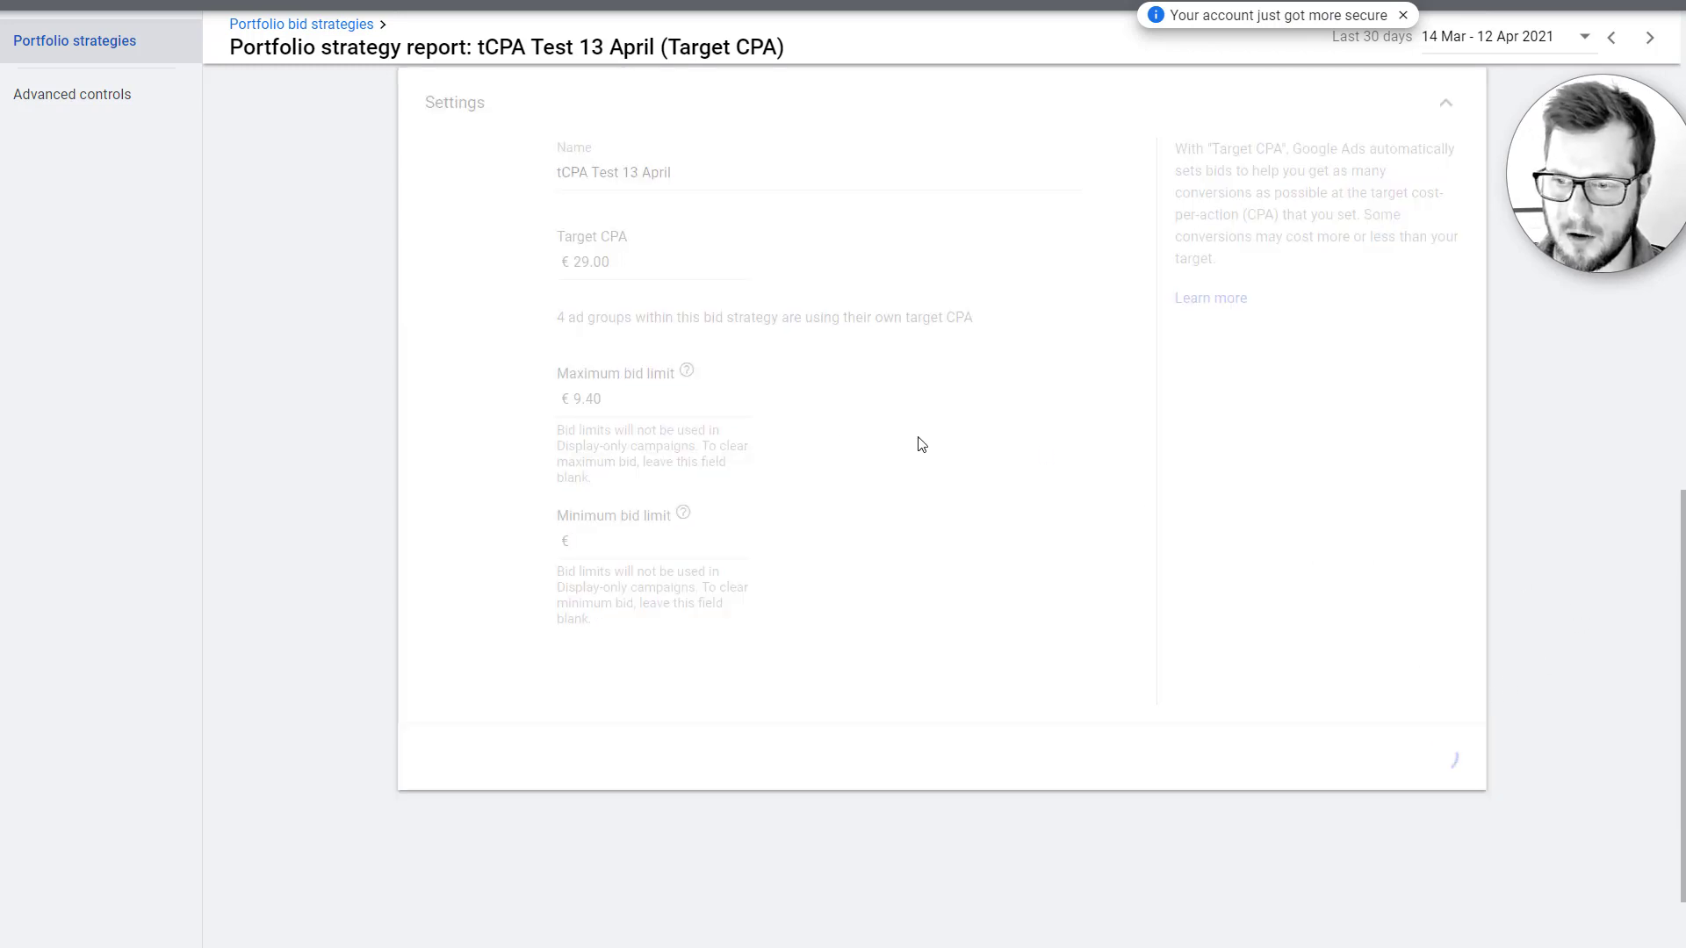